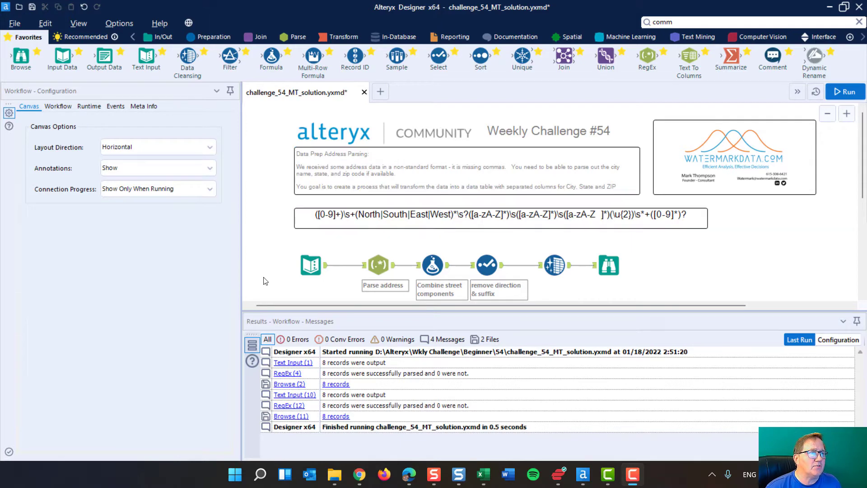
# Step: Examine the data and configuration of each tool in the completed address-parsing stream, from the Text Input through to the Browse
pyautogui.click(328, 262)
pyautogui.click(306, 264)
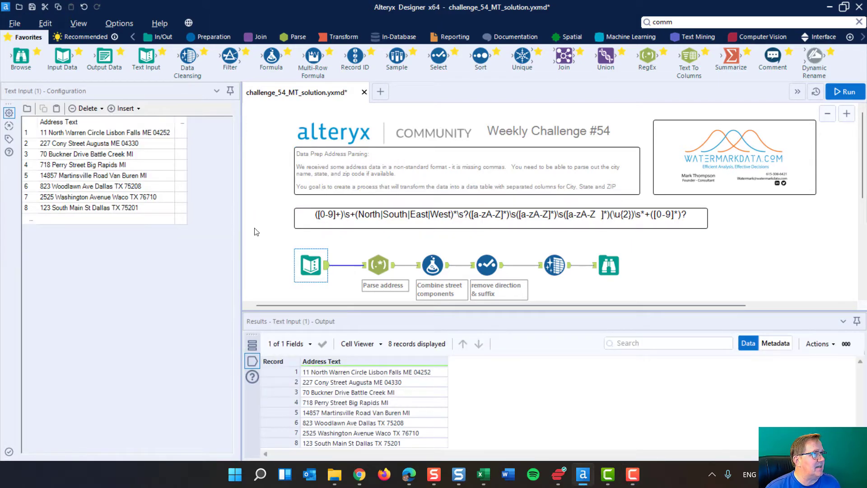
pyautogui.click(608, 266)
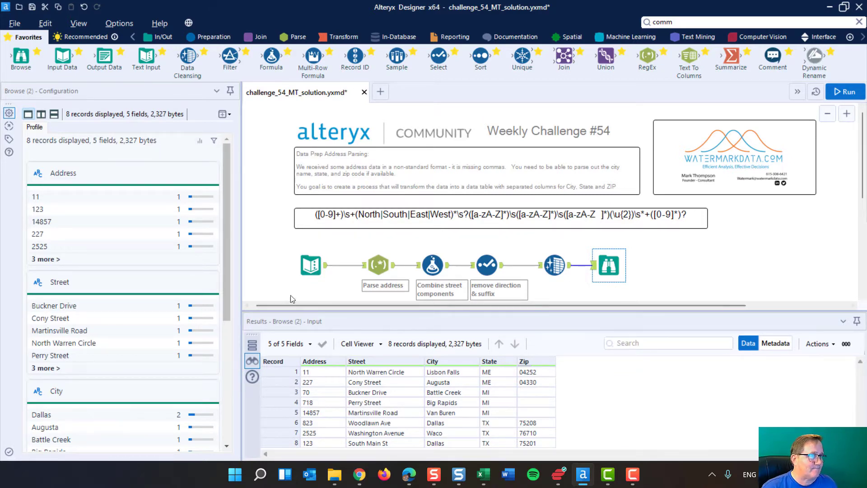
pyautogui.click(308, 265)
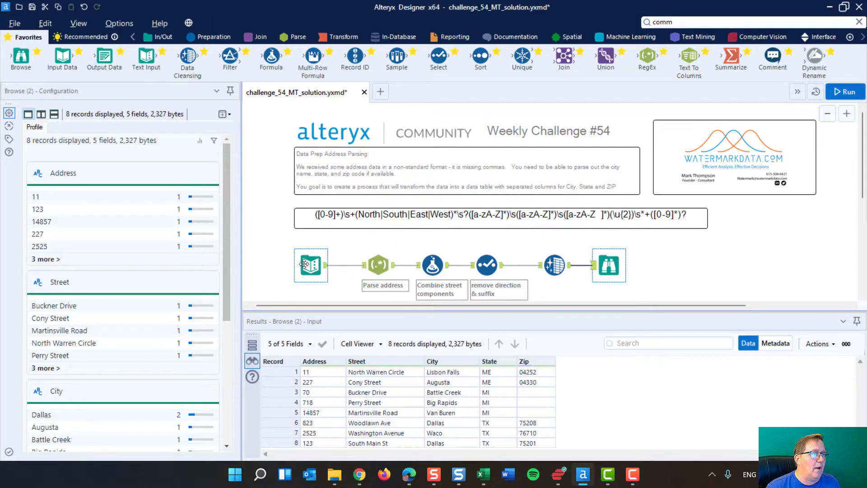
pyautogui.click(379, 264)
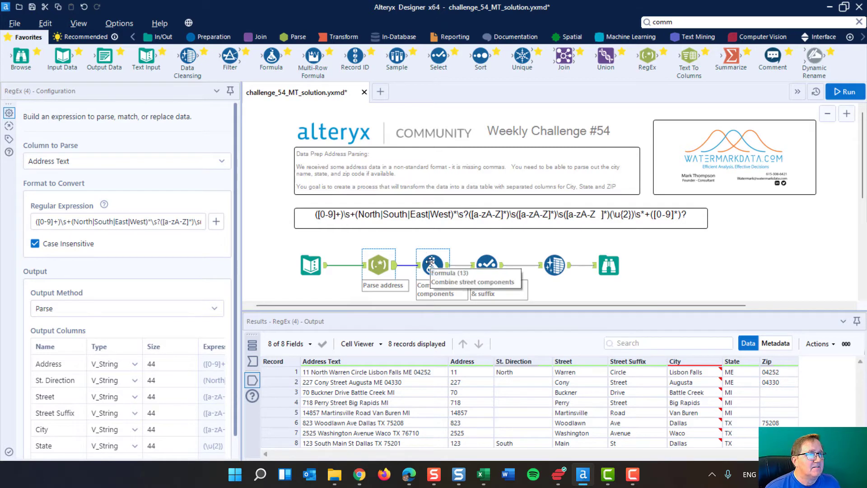
pyautogui.click(431, 262)
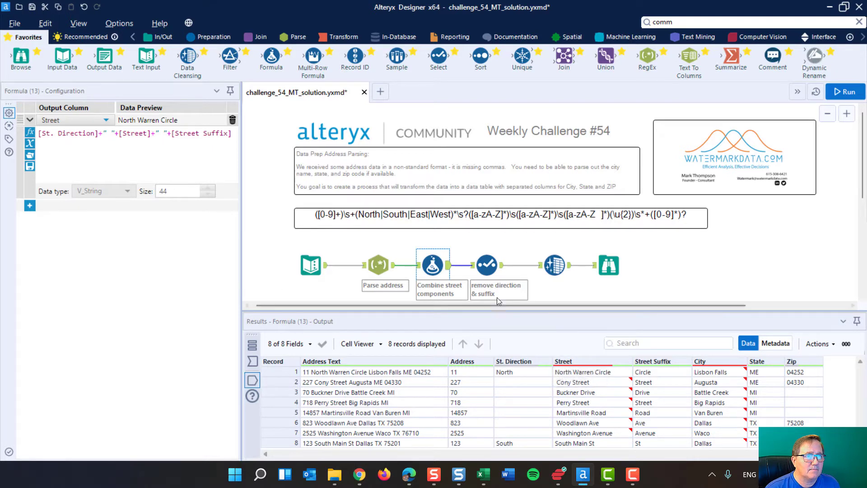
pyautogui.click(483, 268)
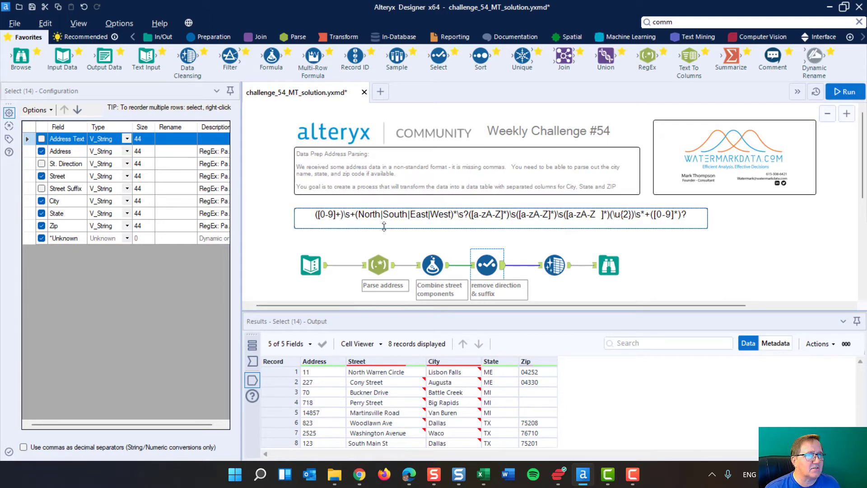
pyautogui.click(548, 265)
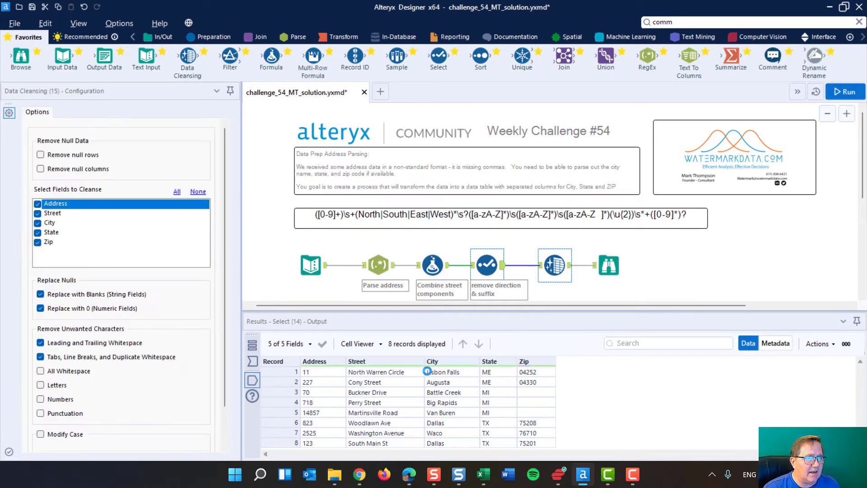
pyautogui.click(487, 264)
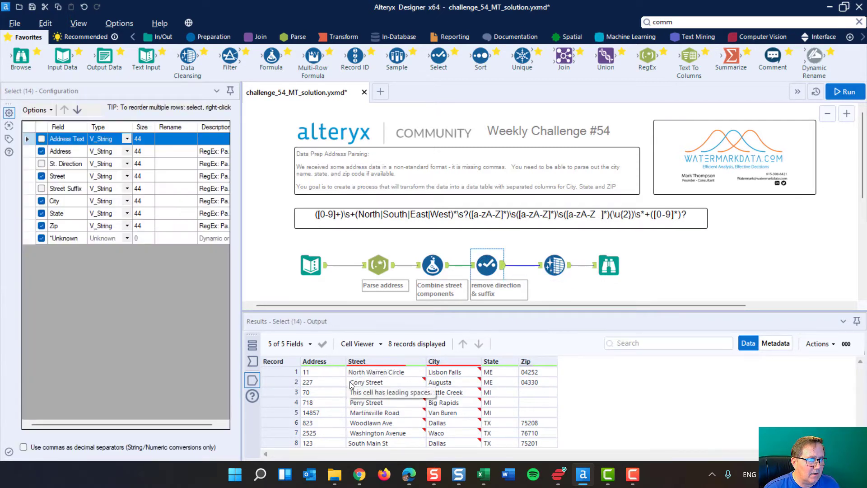
pyautogui.click(556, 263)
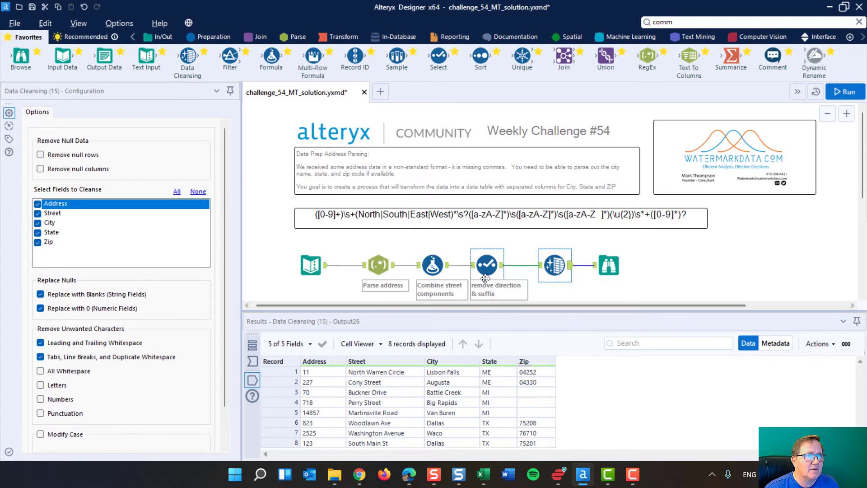
pyautogui.click(608, 262)
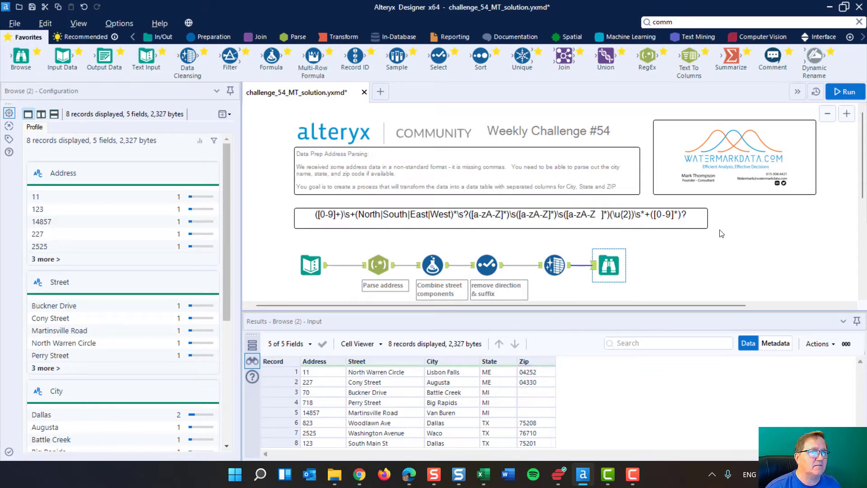
# Step: Copy and clear the second stream's RegEx expression, and choose Address Text as the column to parse
pyautogui.scroll(-5, 718, 230)
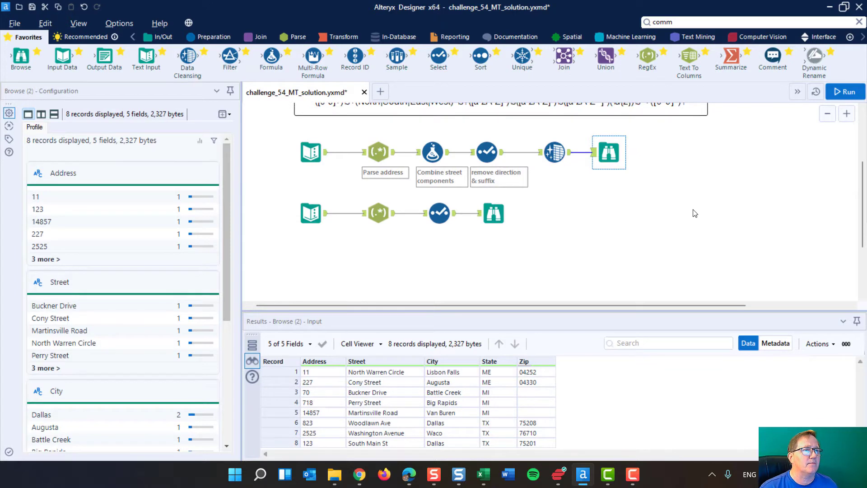
pyautogui.click(376, 214)
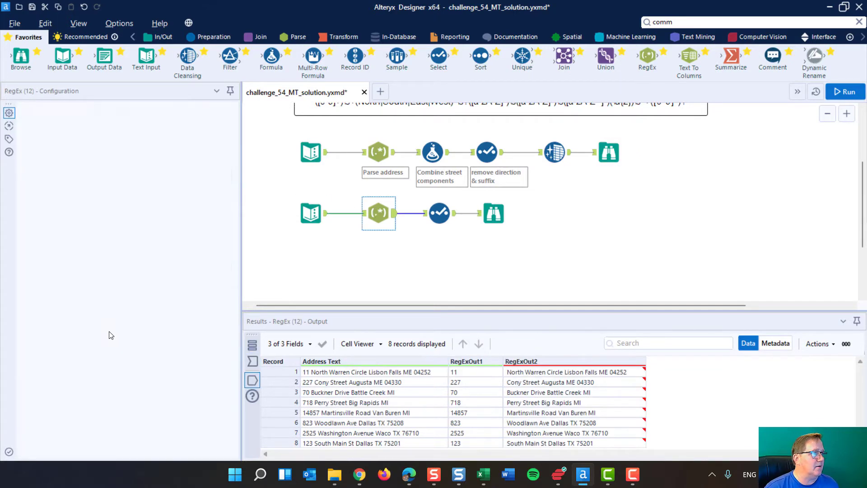
pyautogui.moveTo(70, 222); pyautogui.dragTo(0, 193)
pyautogui.hotkey('ctrl', 'c')
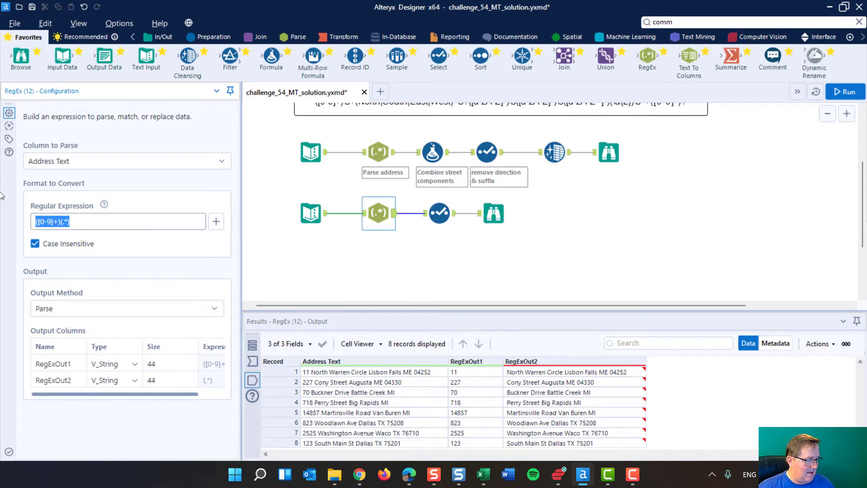
pyautogui.press('BackSpace')
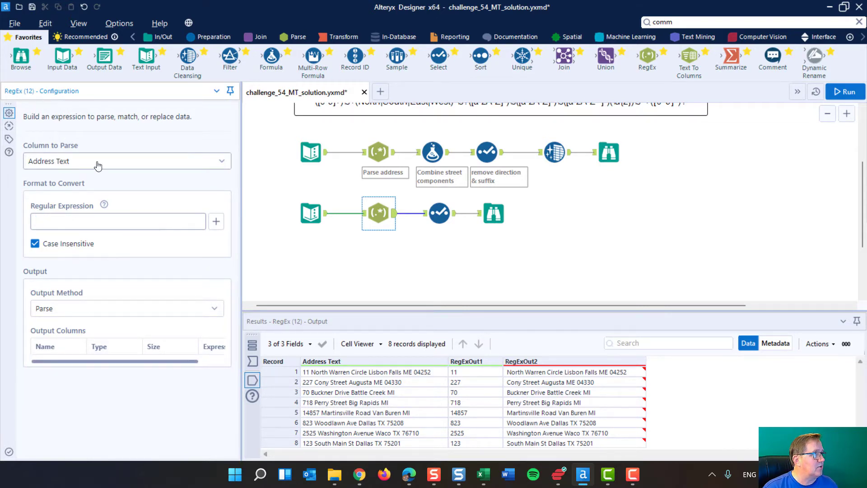
pyautogui.click(223, 164)
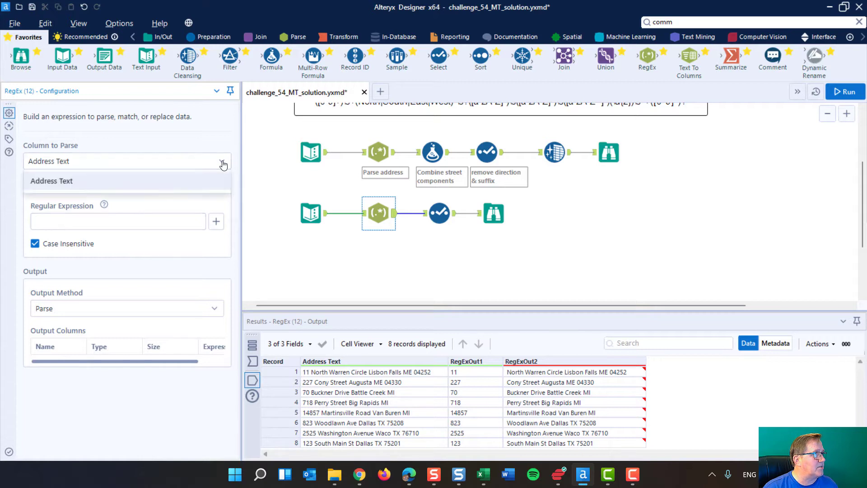
pyautogui.click(140, 181)
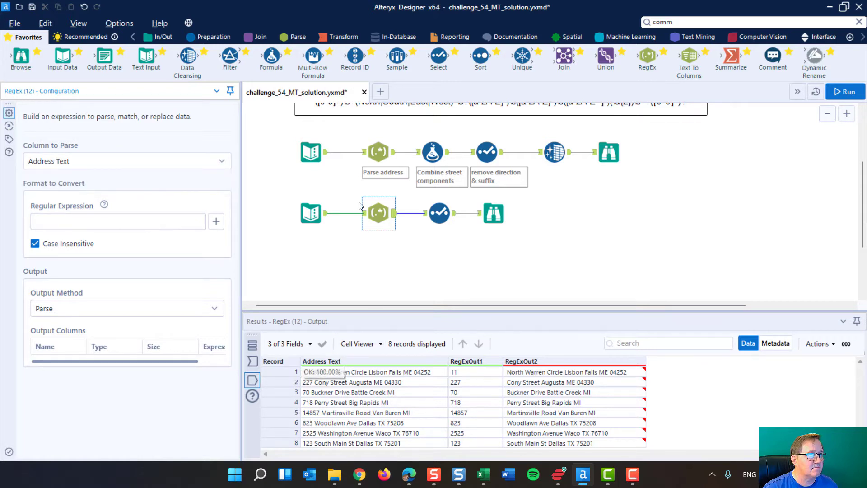
# Step: Check the second stream's input addresses, and set its RegEx tool's regular expression to ([0-9]+)
pyautogui.keyDown('ctrl'); pyautogui.click(316, 212); pyautogui.keyUp('ctrl')
pyautogui.click(311, 207)
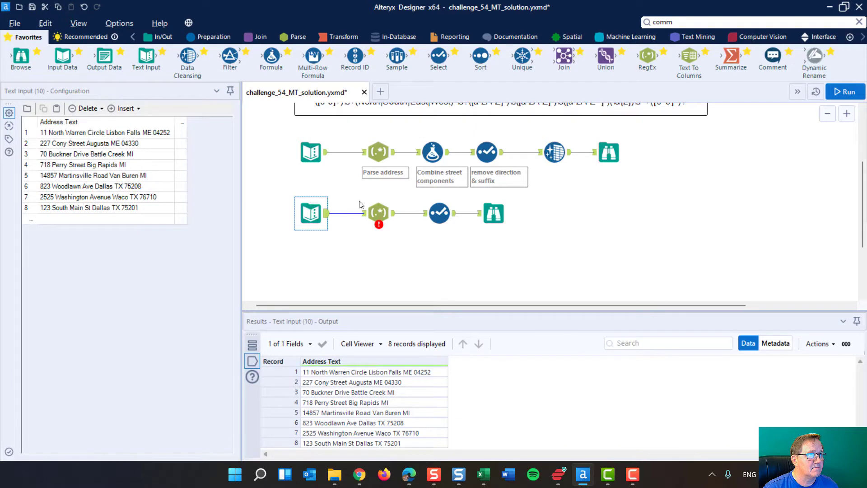
pyautogui.click(379, 213)
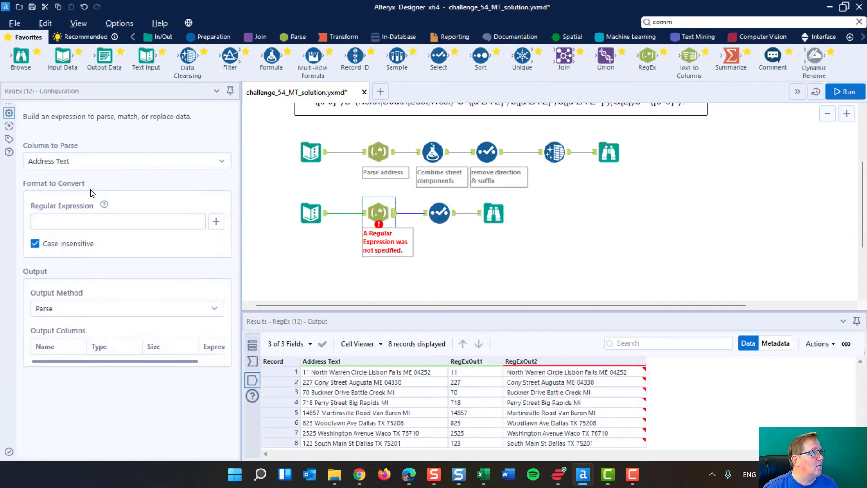
pyautogui.click(77, 223)
pyautogui.hotkey('ctrl', 'v')
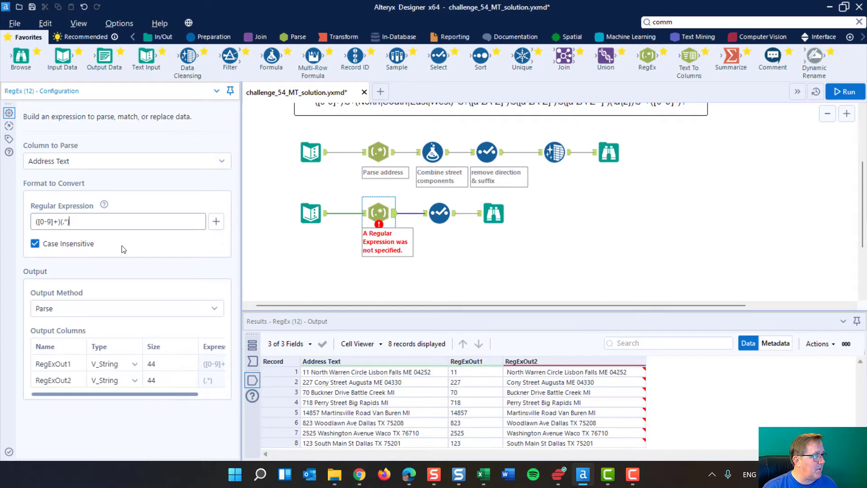
pyautogui.press('BackSpace')
pyautogui.press('BackSpace')
pyautogui.press('BackSpace')
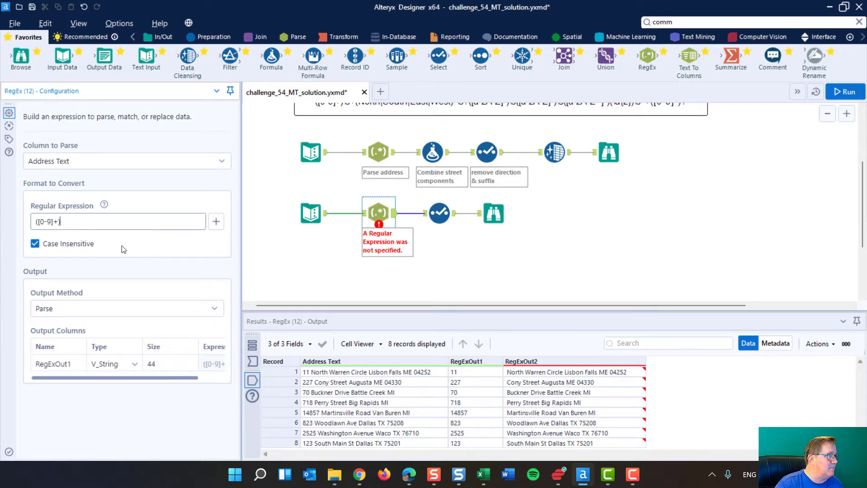
pyautogui.scroll(1, 349, 126)
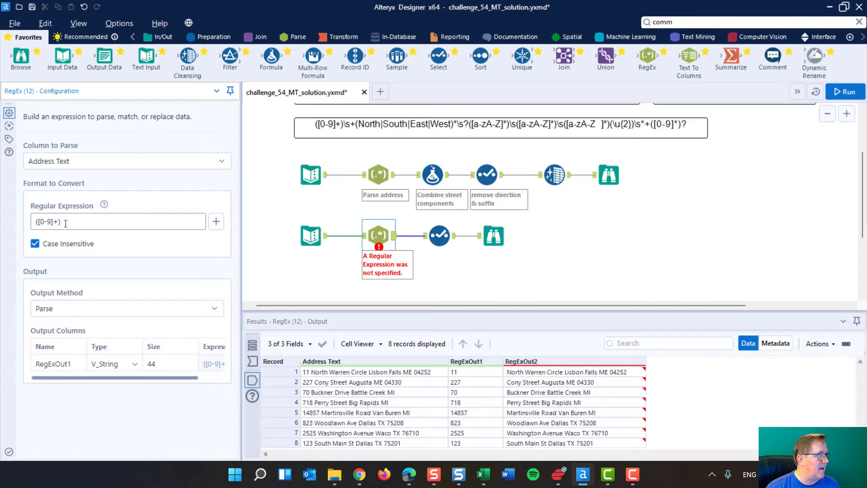
pyautogui.write(')')
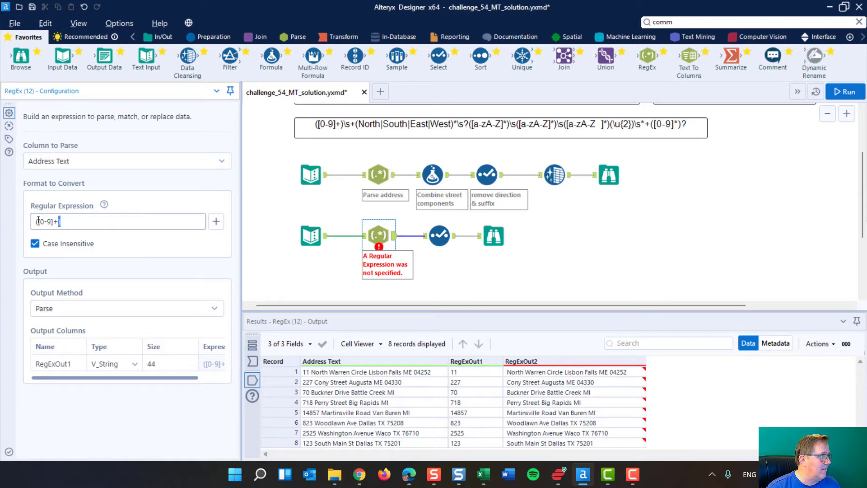
pyautogui.click(33, 223)
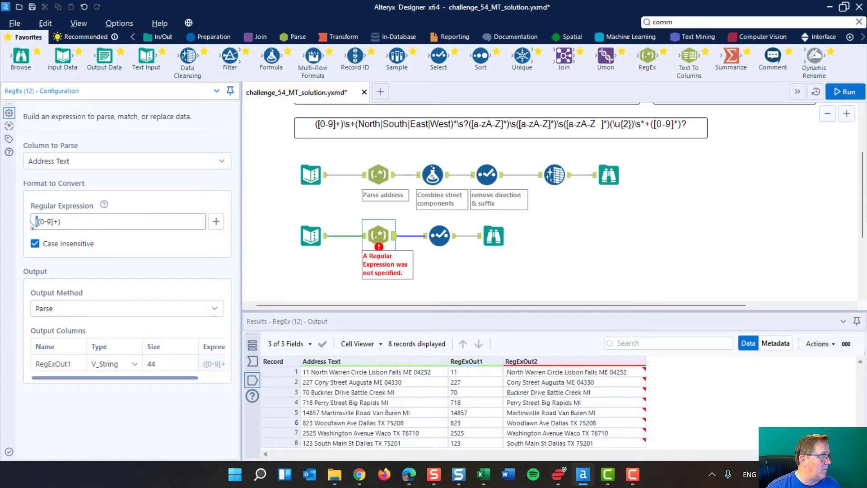
# Step: Rename the RegEx tool's first output column to Address
pyautogui.click(37, 364)
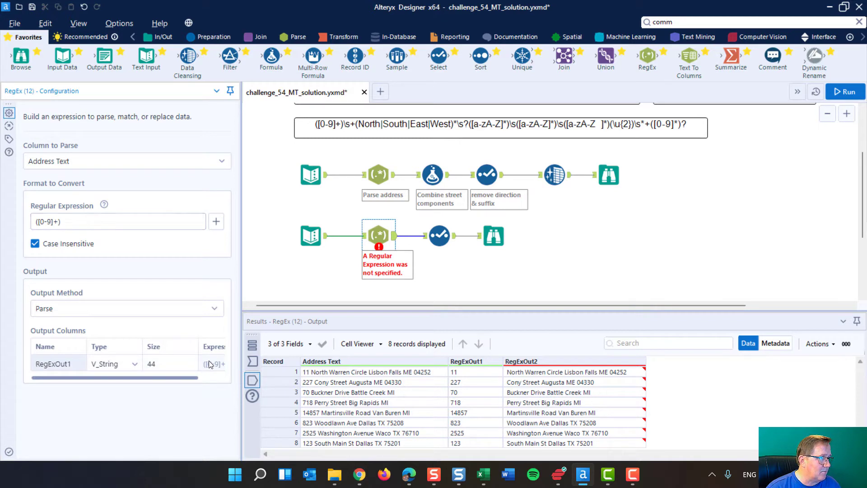
pyautogui.click(61, 364)
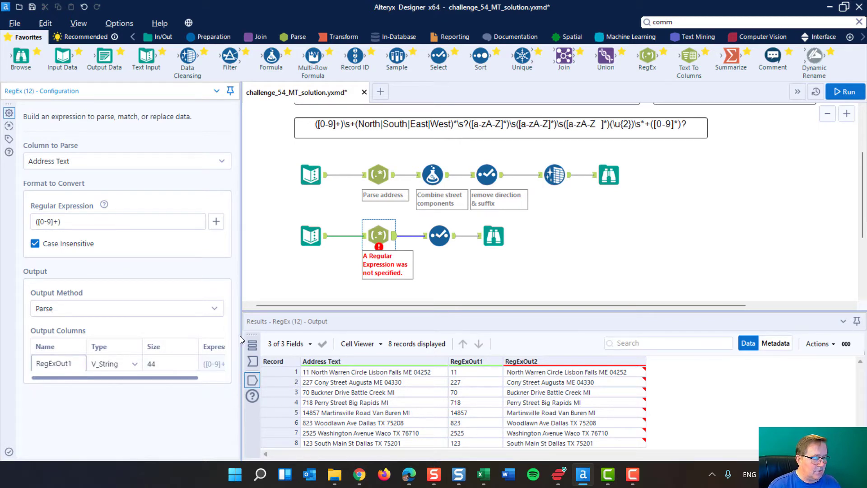
pyautogui.press('BackSpace')
pyautogui.press('BackSpace')
pyautogui.press('BackSpace')
pyautogui.press('BackSpace')
pyautogui.press('BackSpace')
pyautogui.press('BackSpace')
pyautogui.press('BackSpace')
pyautogui.press('BackSpace')
pyautogui.press('BackSpace')
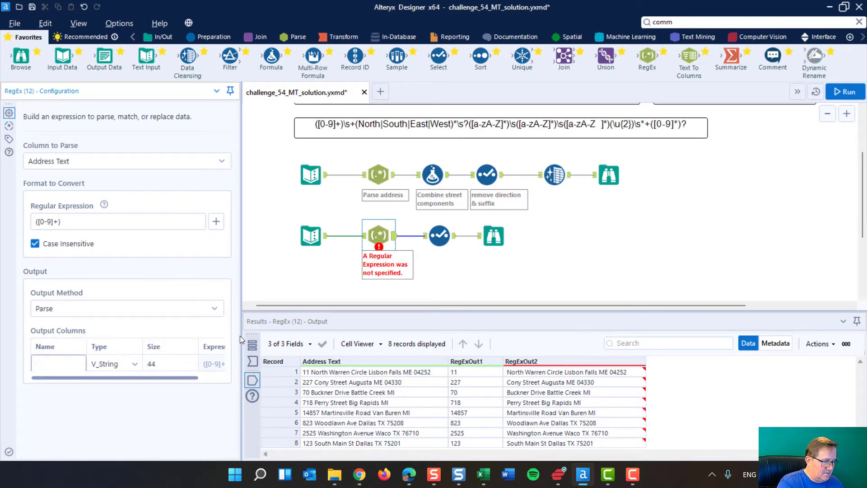
pyautogui.write('Address')
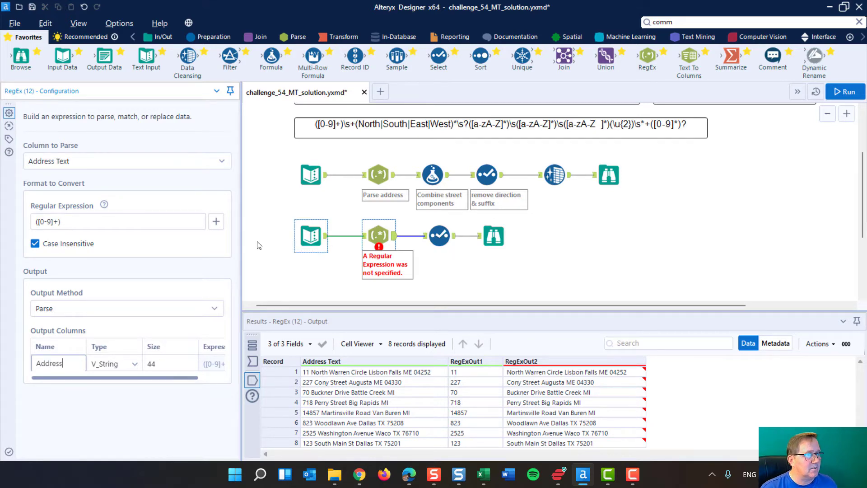
# Step: Run the workflow and view the parsed data in the second stream's Browse tool
pyautogui.click(622, 272)
pyautogui.hotkey('ctrl', 'r')
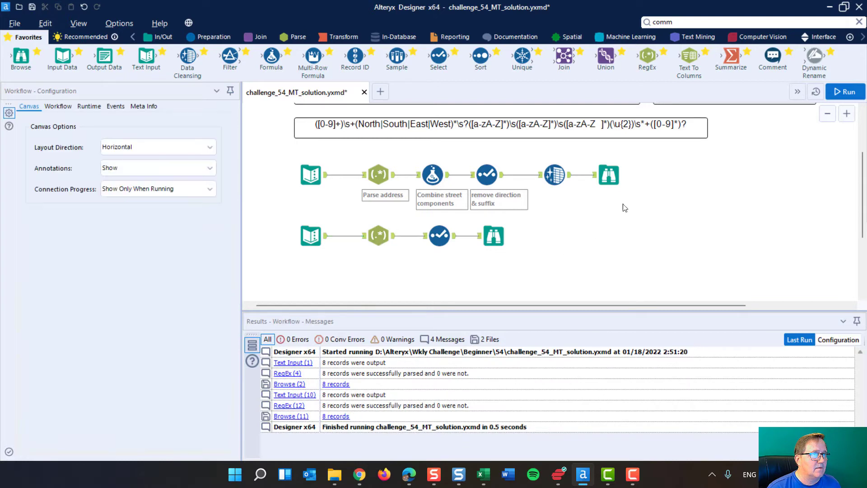
pyautogui.click(841, 88)
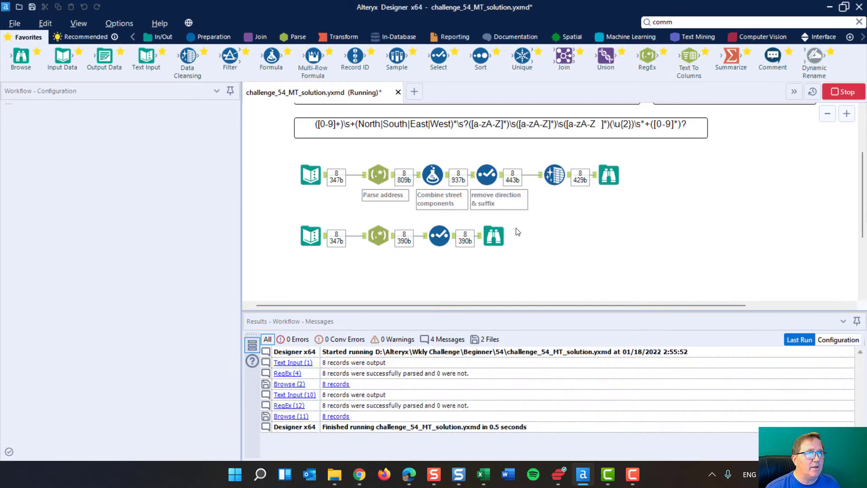
pyautogui.click(494, 234)
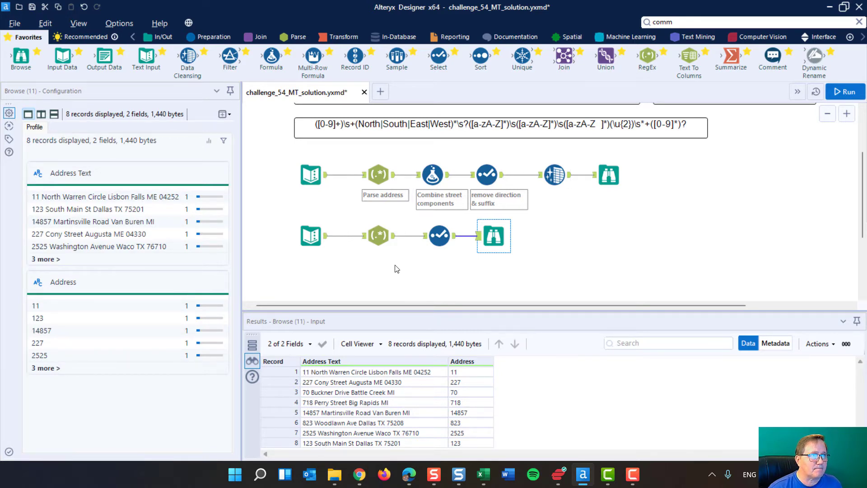
# Step: Add a second capture group to the second stream's RegEx expression so it reads ([0-9]+)(.*)
pyautogui.click(378, 235)
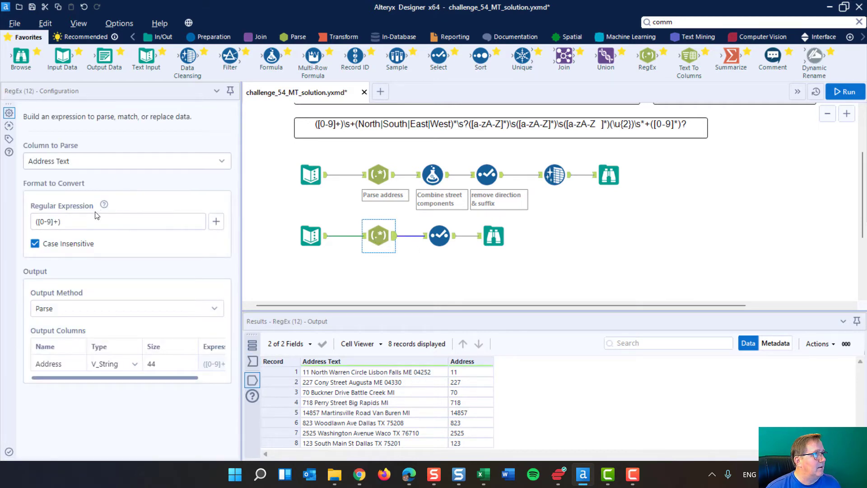
pyautogui.click(92, 222)
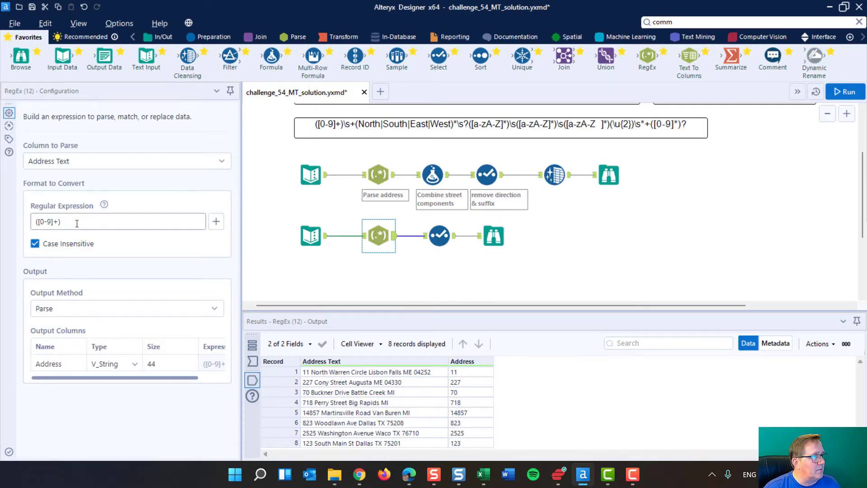
pyautogui.click(90, 224)
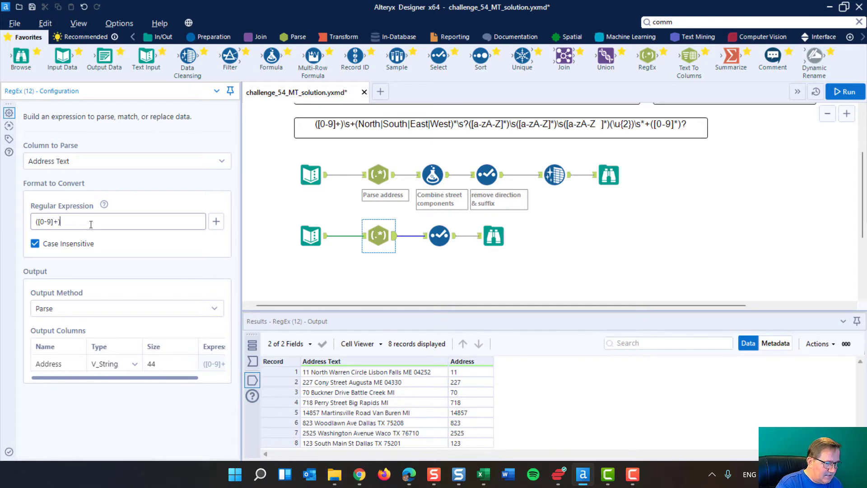
pyautogui.write('(.')
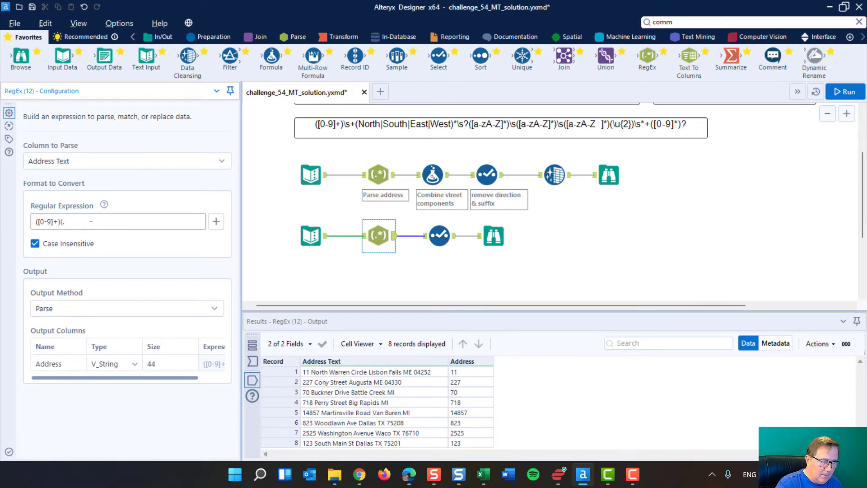
pyautogui.write('*)')
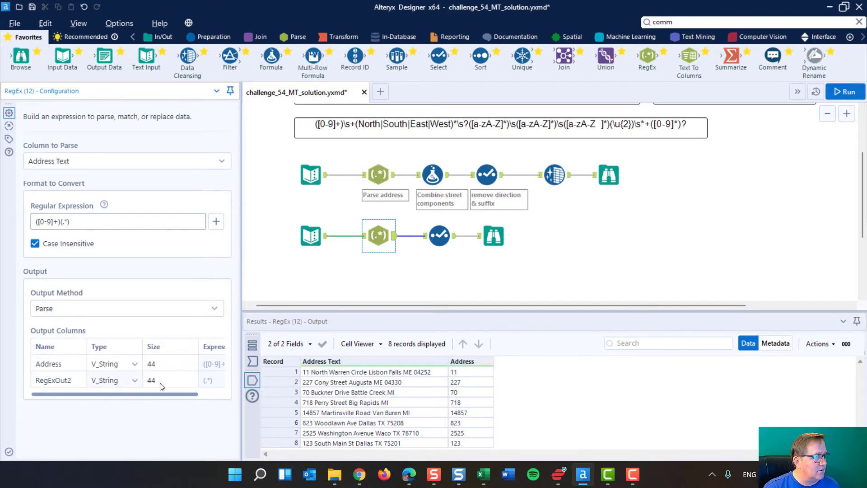
# Step: Run the workflow and check the two-group parse in the second stream's Browse tool and RegEx output
pyautogui.click(844, 92)
pyautogui.click(503, 233)
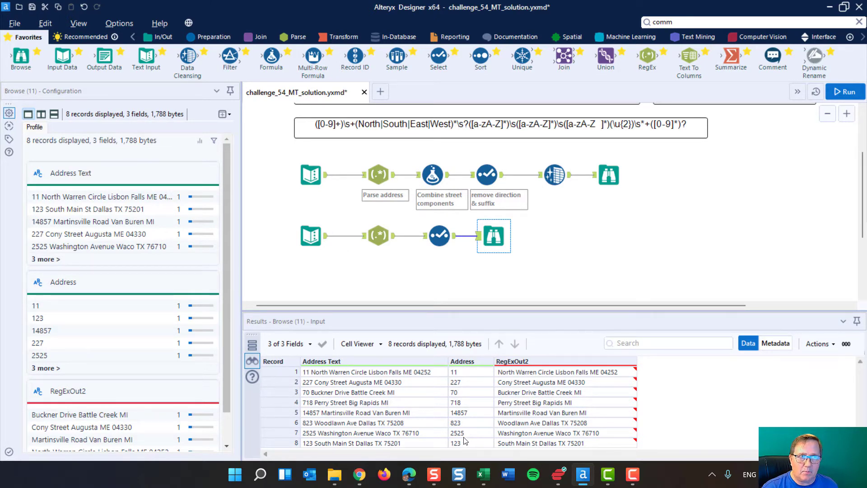
pyautogui.click(386, 237)
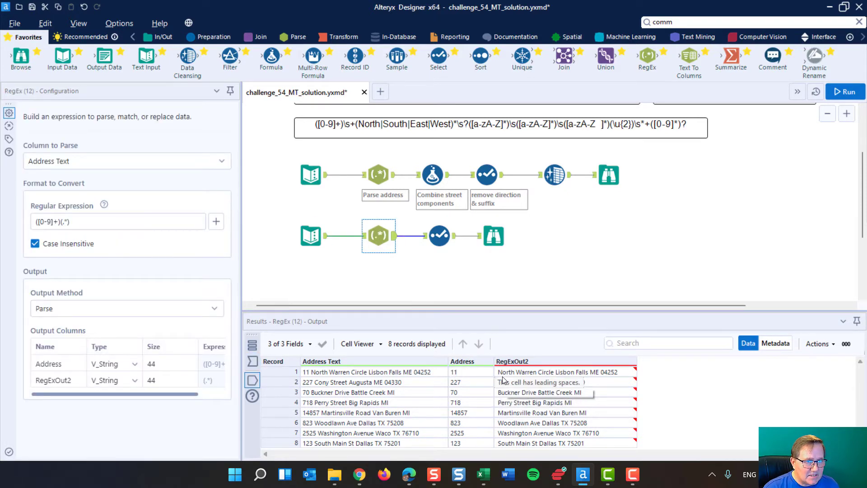
# Step: Insert \s+ between the two capture groups of the second stream's RegEx expression, and run the workflow to check its Browse data
pyautogui.click(62, 223)
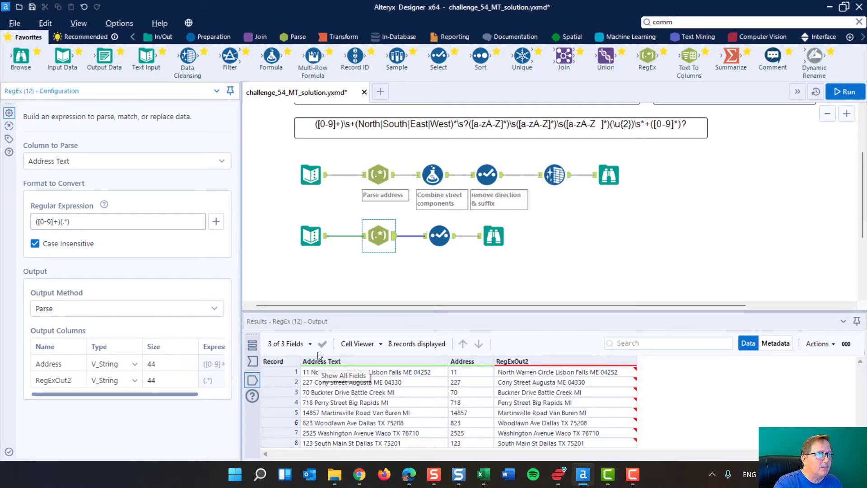
pyautogui.write('\\s')
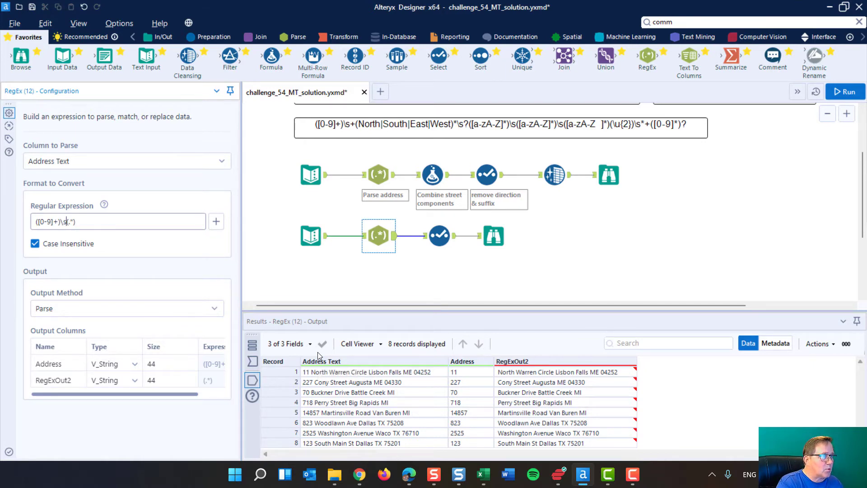
pyautogui.write('+')
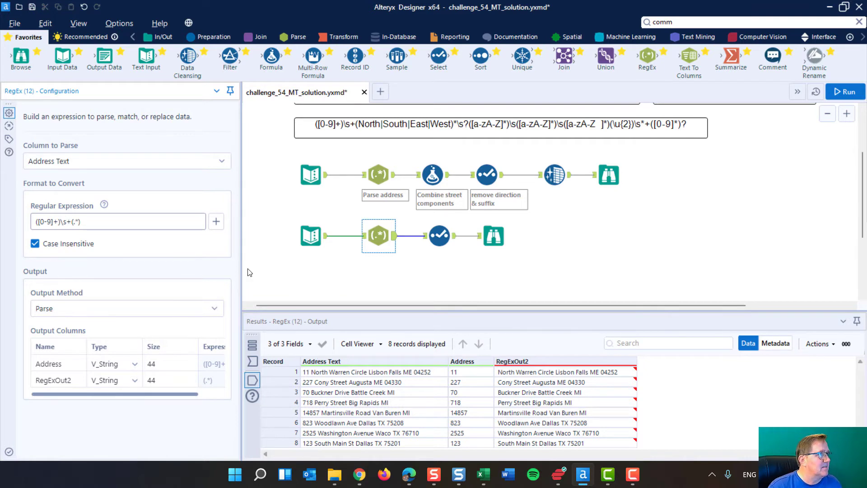
pyautogui.click(857, 91)
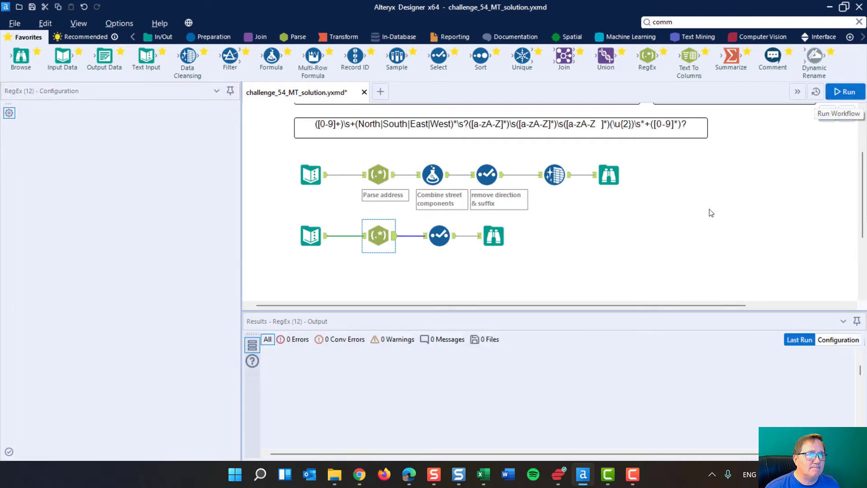
pyautogui.click(494, 236)
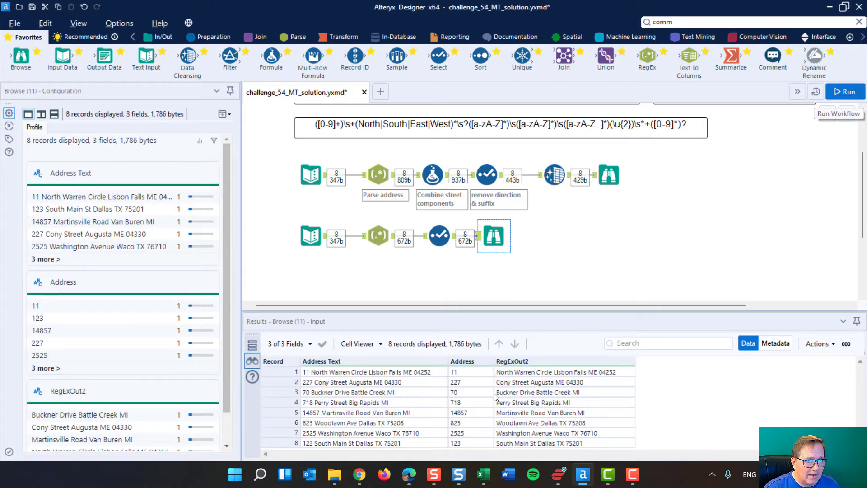
# Step: Wrap \s+ in its own capture group so the second stream's RegEx expression reads ([0-9]+)(\s+)(.*)
pyautogui.click(380, 229)
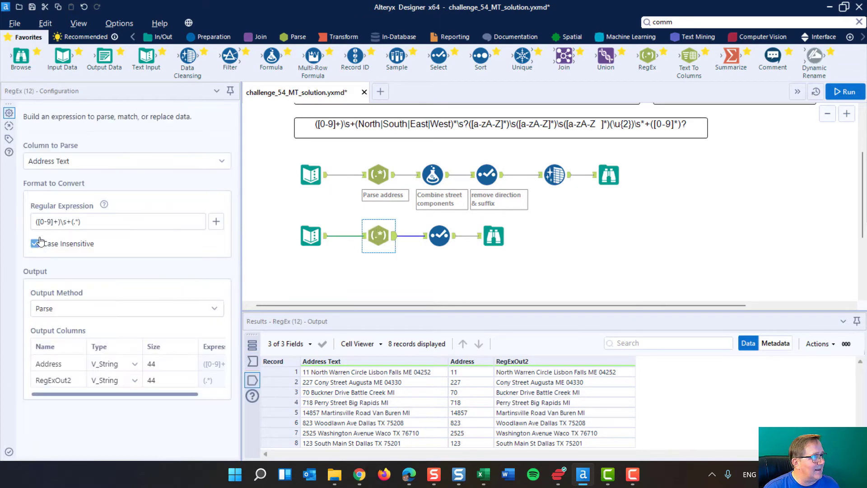
pyautogui.click(61, 222)
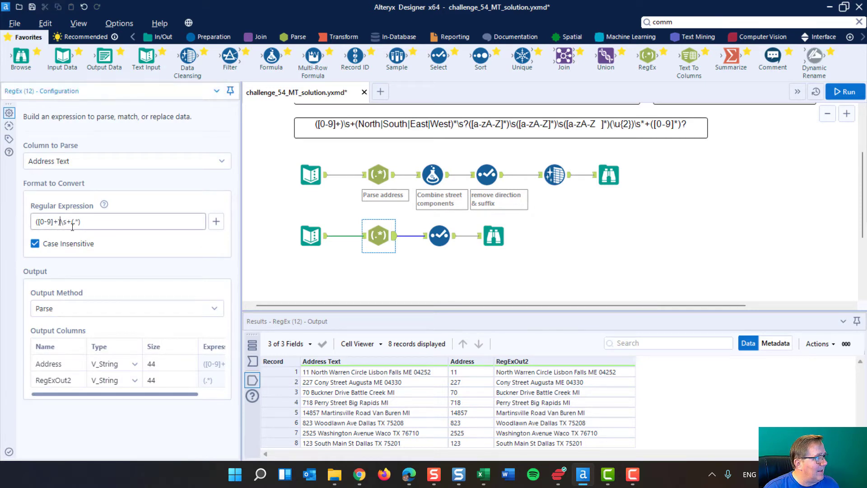
pyautogui.write('(')
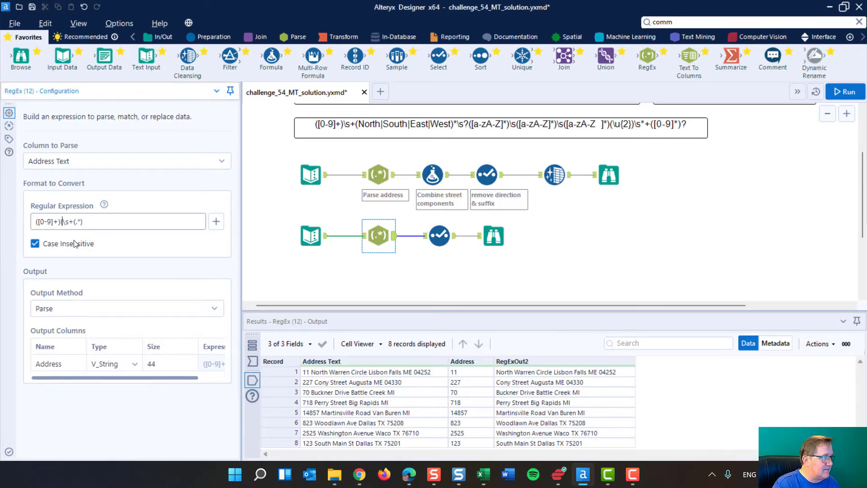
pyautogui.write(')')
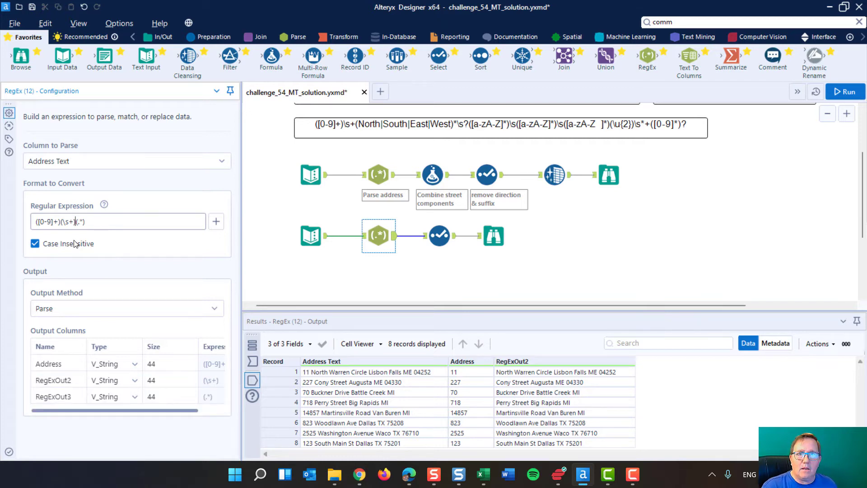
# Step: Remove the parentheses around \s+ so the expression reads ([0-9]+)\s+(.*)
pyautogui.press('BackSpace')
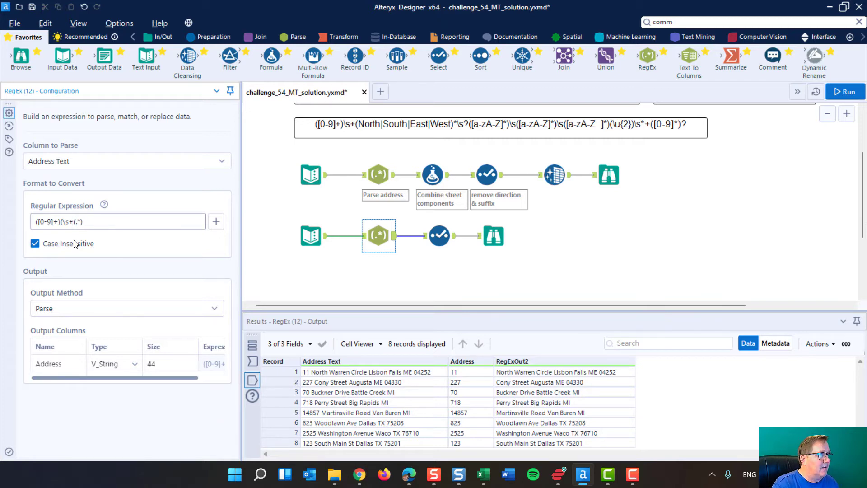
pyautogui.press('Left')
pyautogui.press('Left')
pyautogui.press('Left')
pyautogui.press('BackSpace')
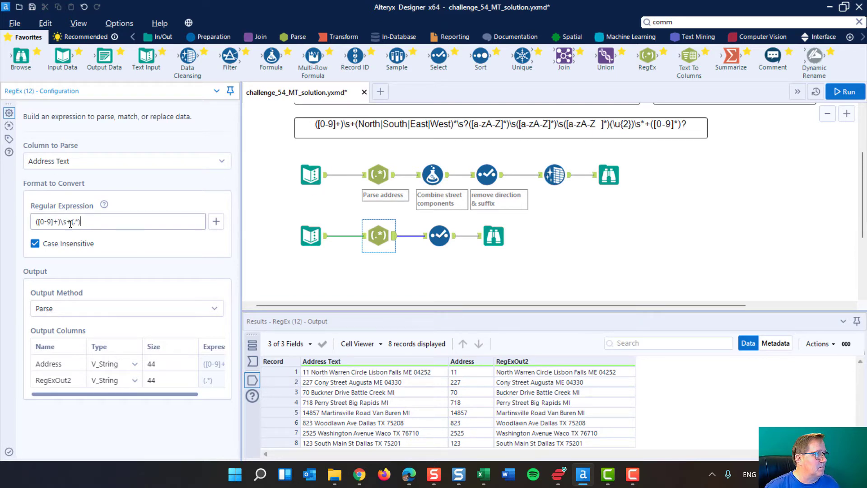
# Step: Replace the (.*) group in the second stream's RegEx expression with (North|South|East|West), copied from the comment holding the full expression
pyautogui.moveTo(71, 222); pyautogui.dragTo(80, 221)
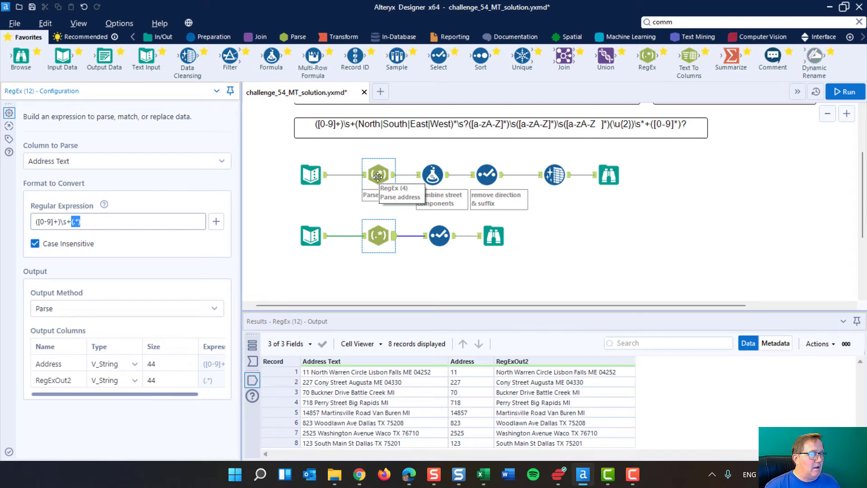
pyautogui.press('BackSpace')
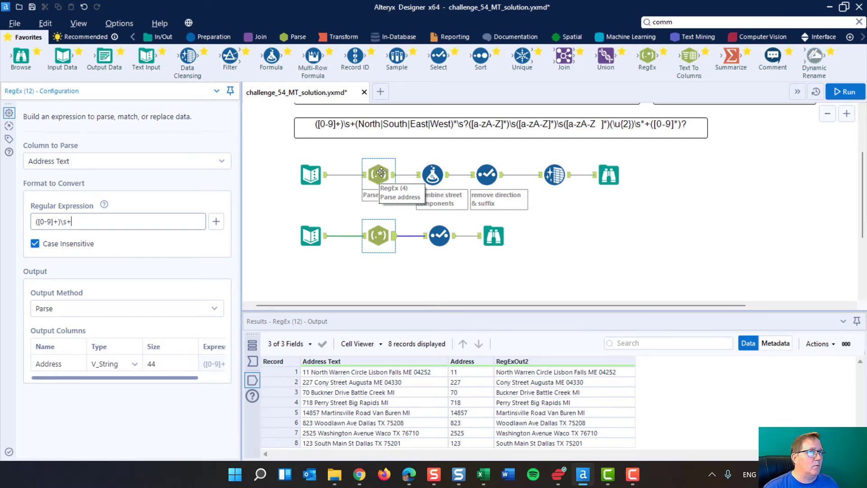
pyautogui.click(387, 127)
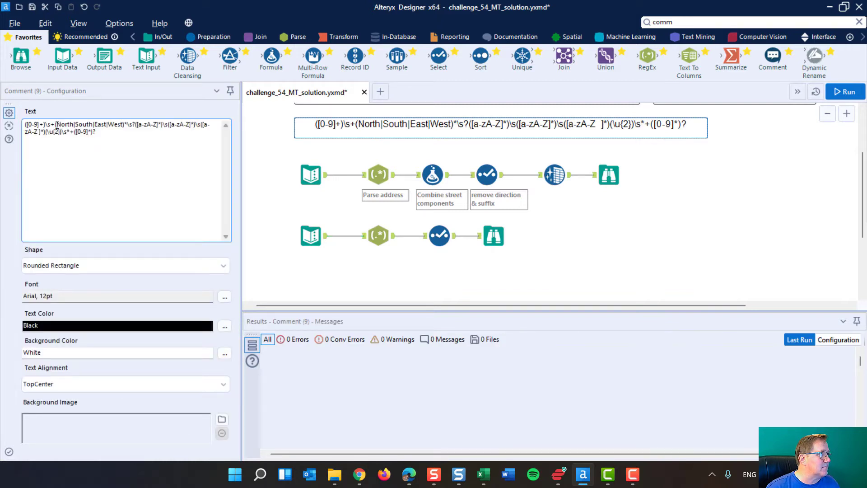
pyautogui.moveTo(55, 124); pyautogui.dragTo(124, 125)
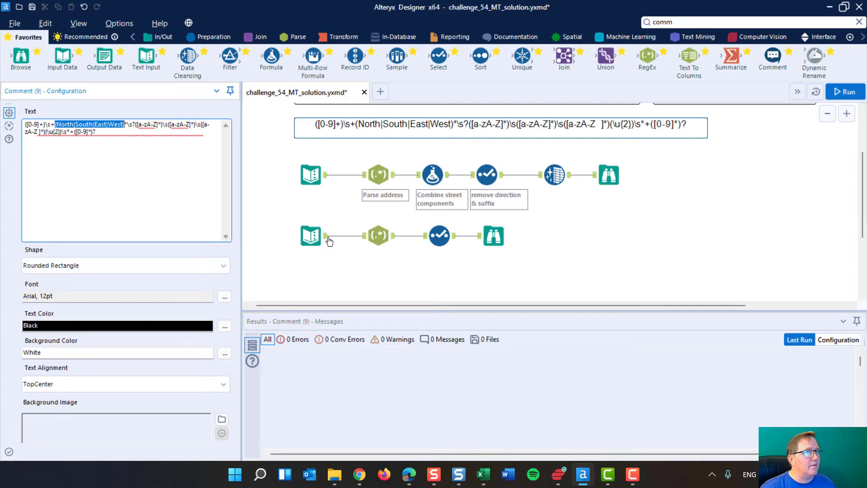
pyautogui.click(375, 231)
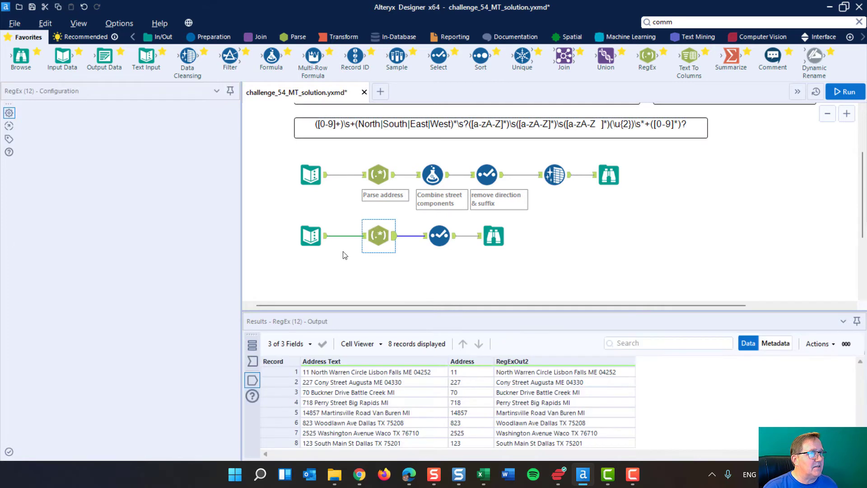
pyautogui.click(75, 221)
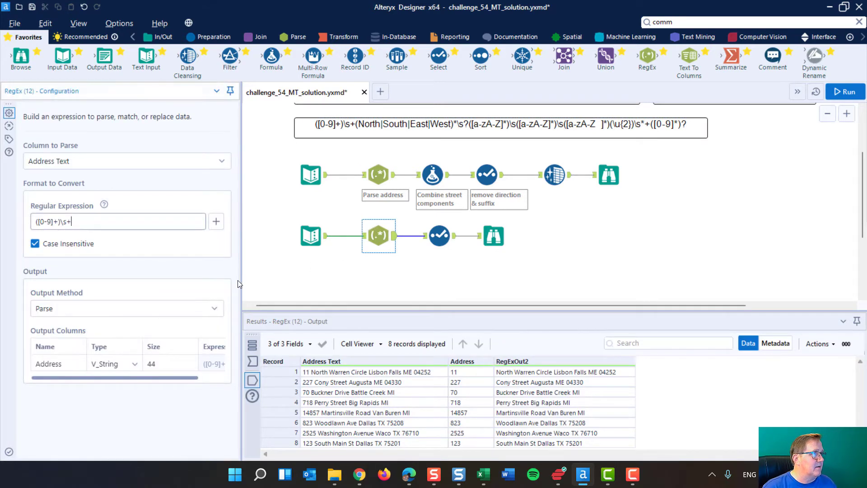
pyautogui.write('(North|South|East|West)')
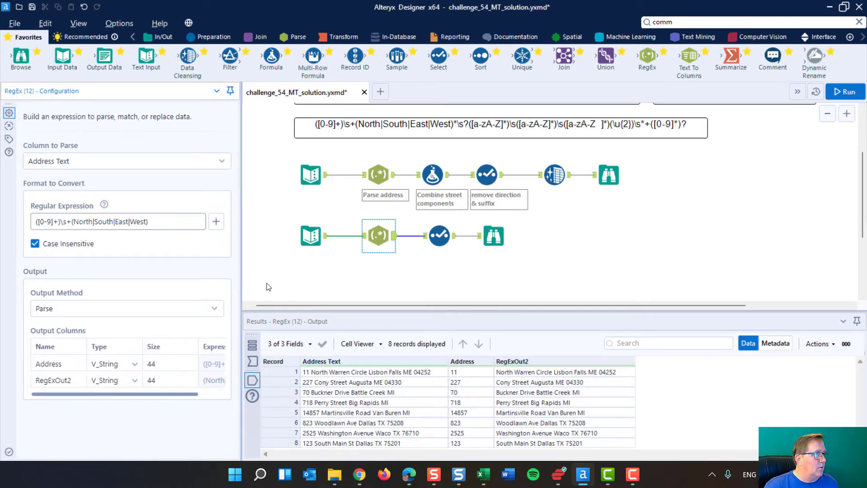
# Step: Rename the RegEx tool's second output column to Direction
pyautogui.click(94, 222)
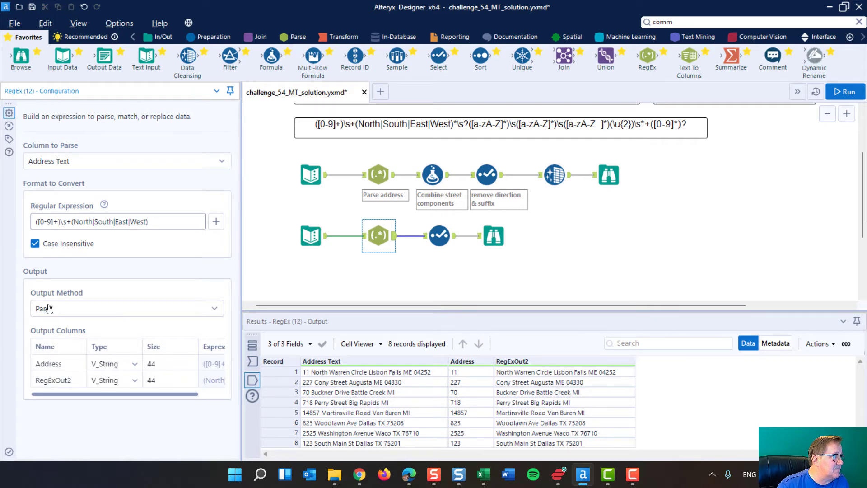
pyautogui.click(50, 380)
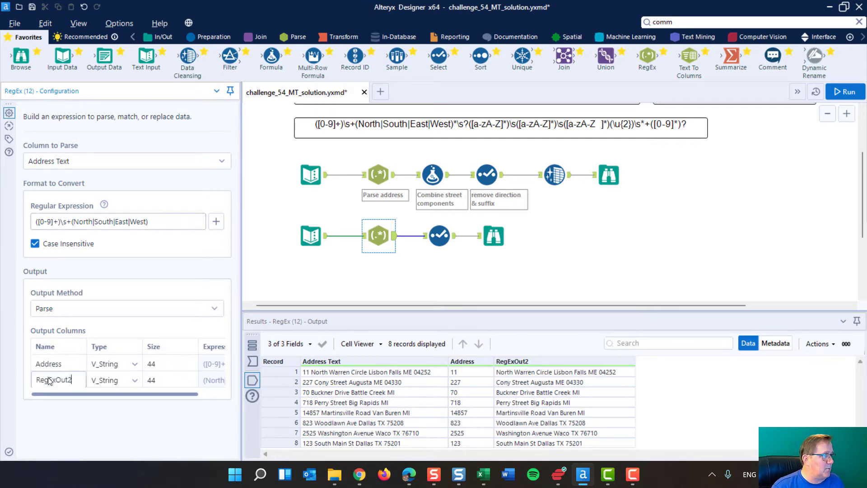
pyautogui.hotkey('ctrl', 'a')
pyautogui.write('D')
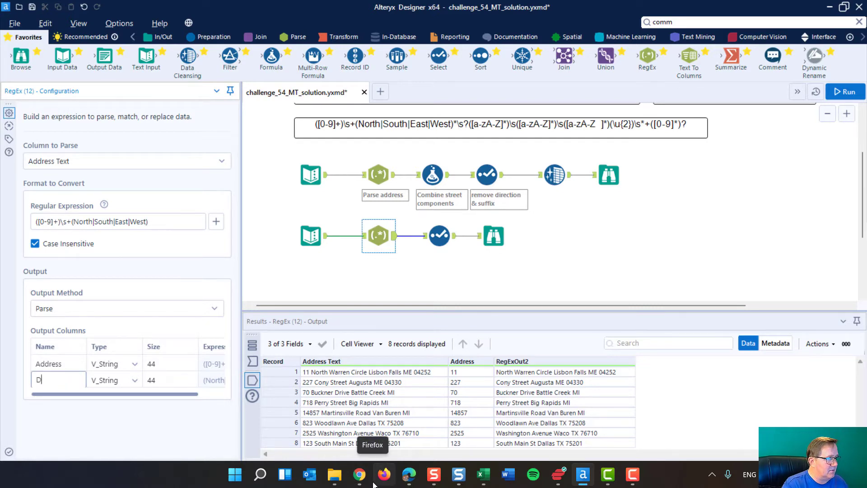
pyautogui.write('irection')
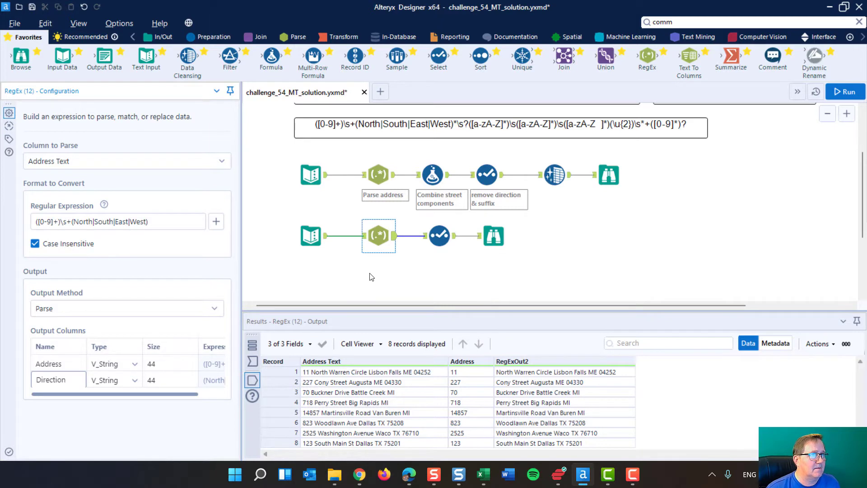
# Step: Append a (.*) group to the second stream's RegEx expression and run the workflow
pyautogui.click(154, 221)
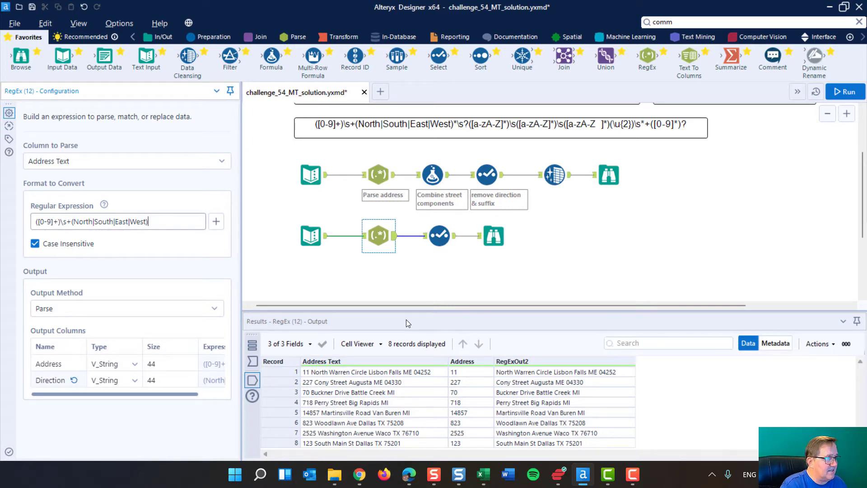
pyautogui.write('(.*)')
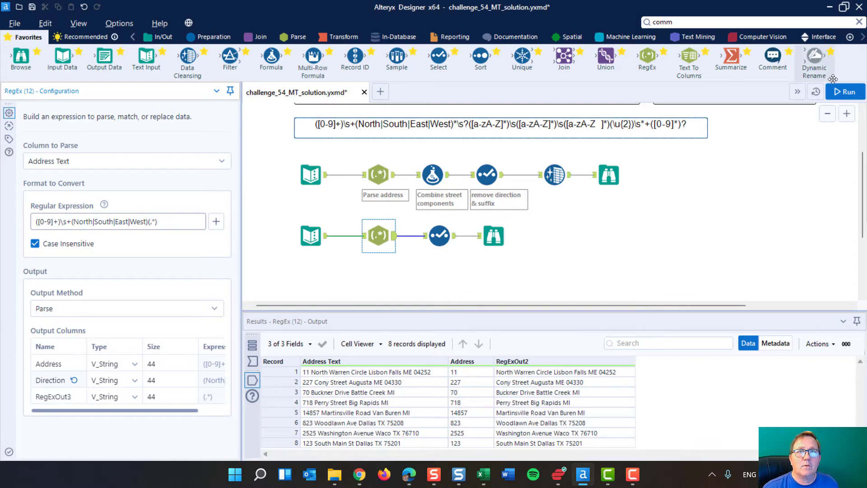
pyautogui.click(843, 92)
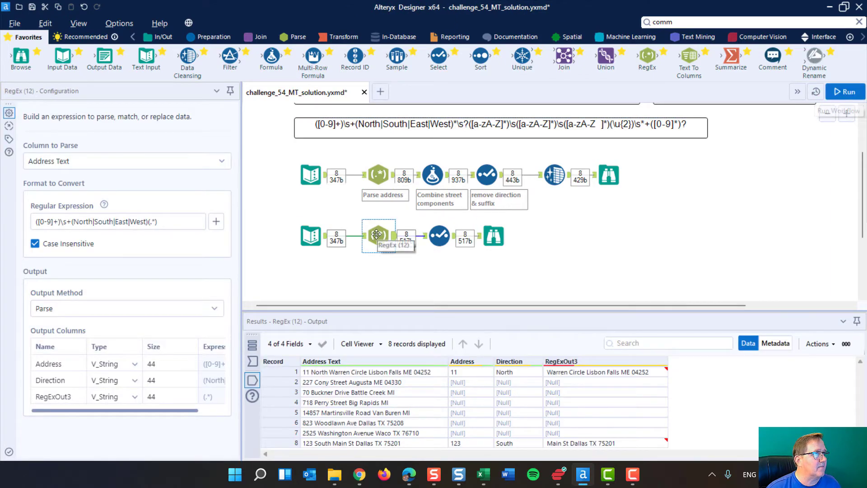
# Step: Using the first stream's RegEx as source, set the second stream's expression to ([0-9]+)\s+(North|South|East|West)*\s?(.*) and run the workflow
pyautogui.click(379, 173)
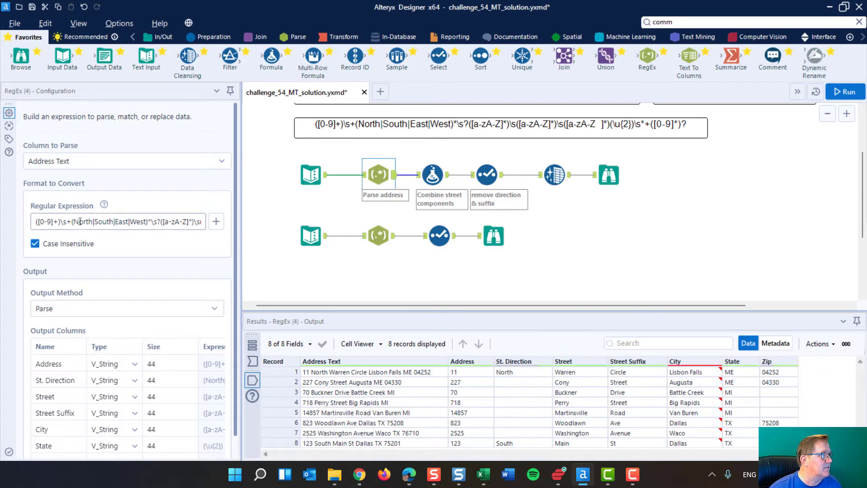
pyautogui.click(158, 221)
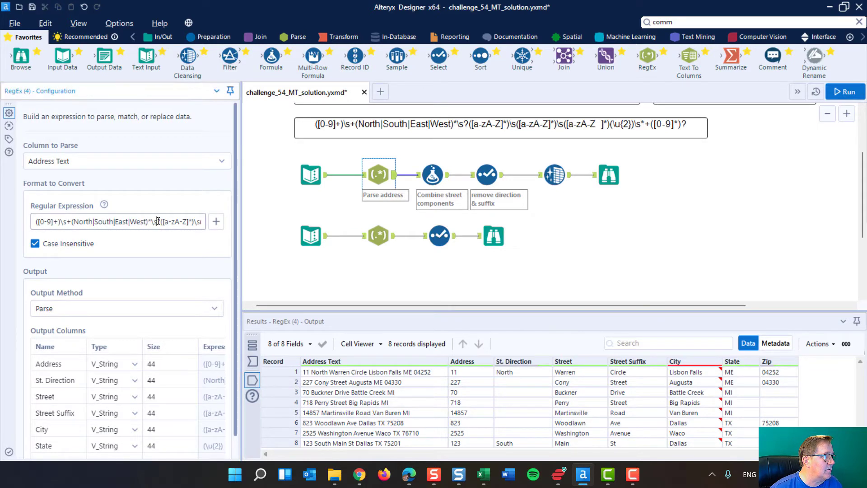
pyautogui.moveTo(160, 222); pyautogui.dragTo(2, 192)
pyautogui.hotkey('ctrl', 'c')
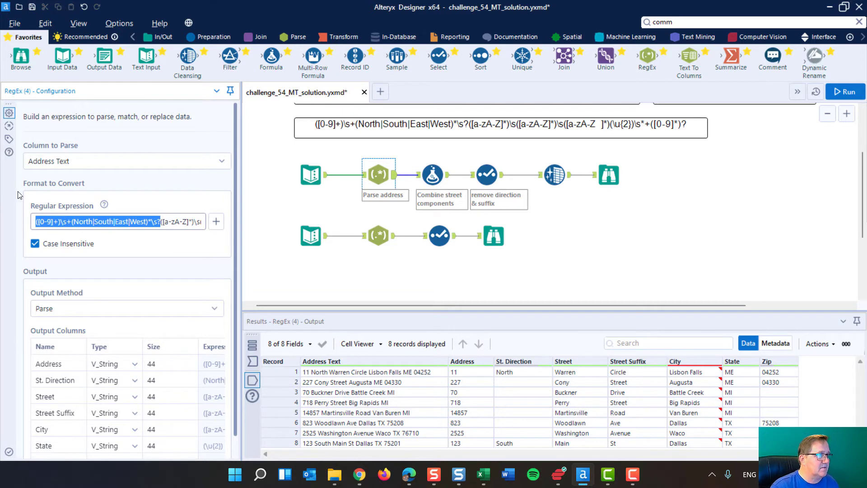
pyautogui.click(375, 236)
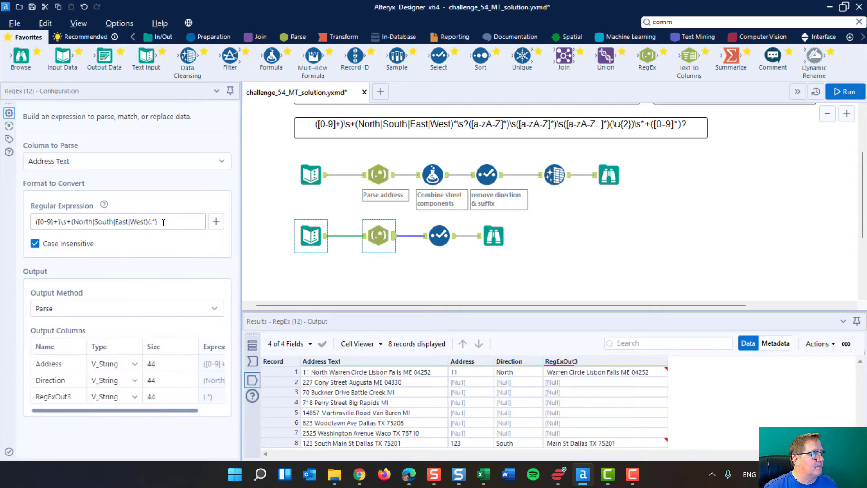
pyautogui.hotkey('ctrl', 'v')
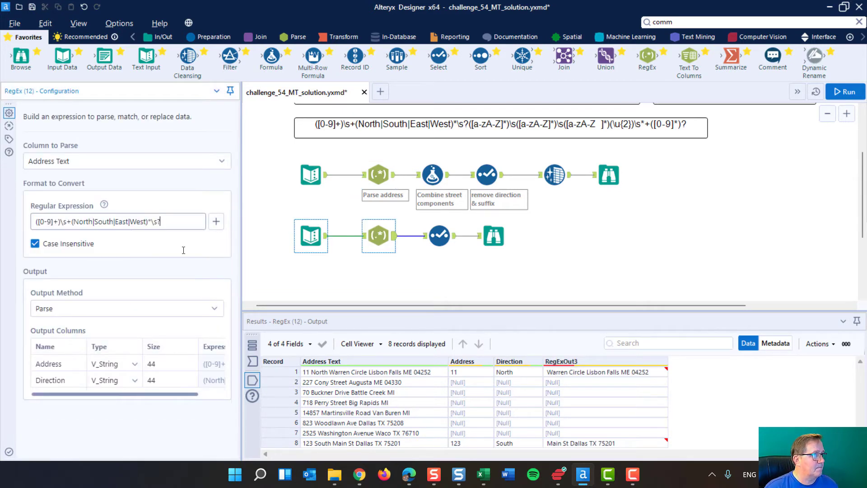
pyautogui.write('(.*')
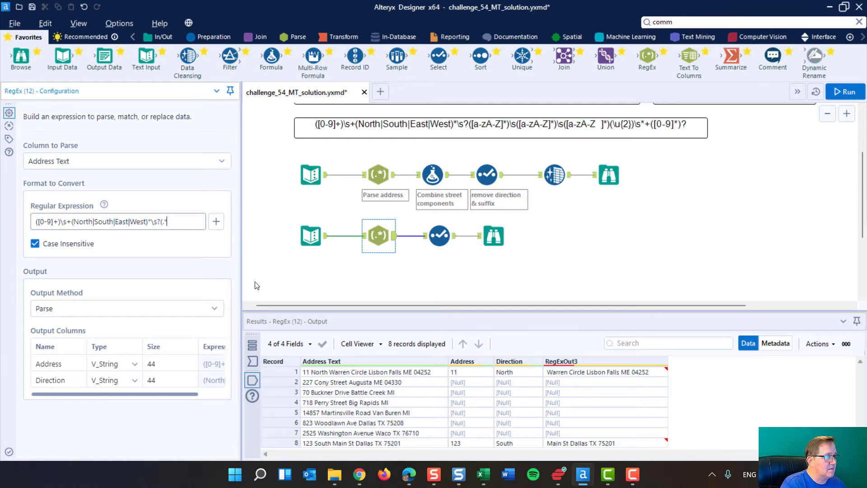
pyautogui.write(')')
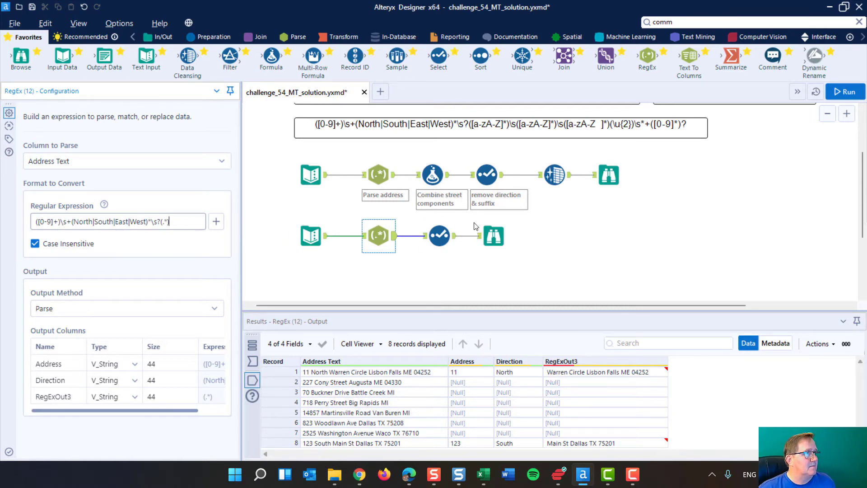
pyautogui.click(846, 94)
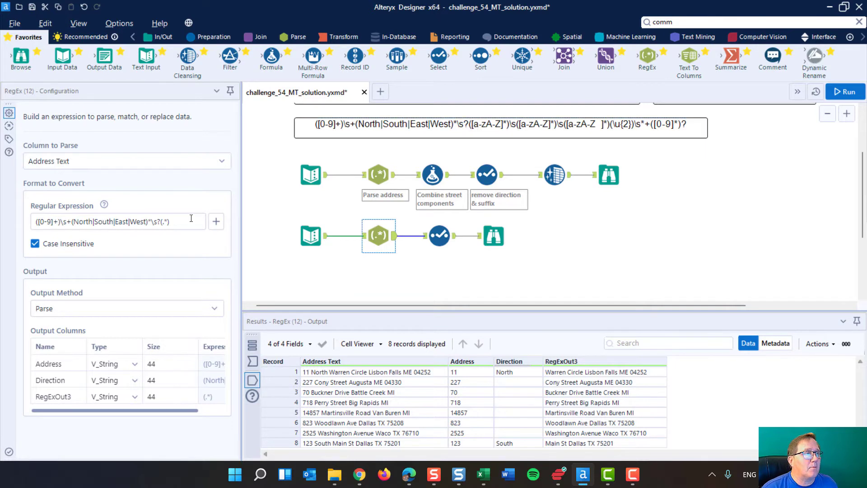
# Step: Replace the final (.*) group in the second stream's RegEx expression with ([a-zA-Z]*)
pyautogui.click(178, 222)
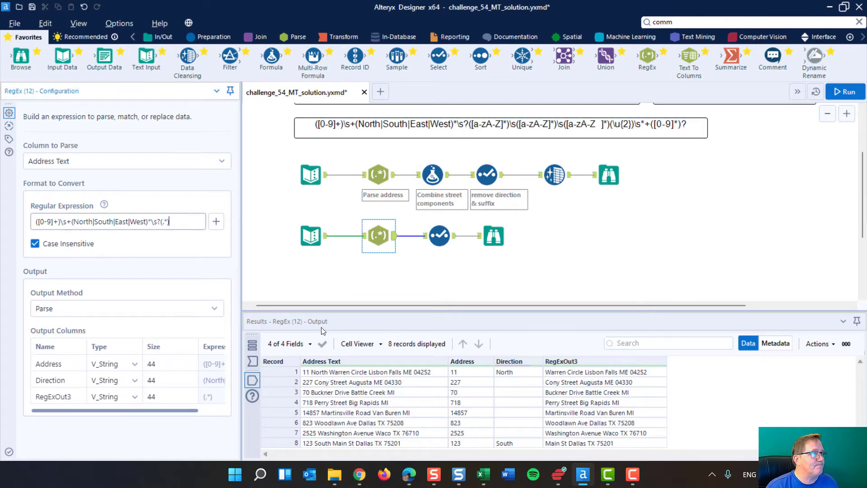
pyautogui.press('BackSpace')
pyautogui.press('BackSpace')
pyautogui.press('BackSpace')
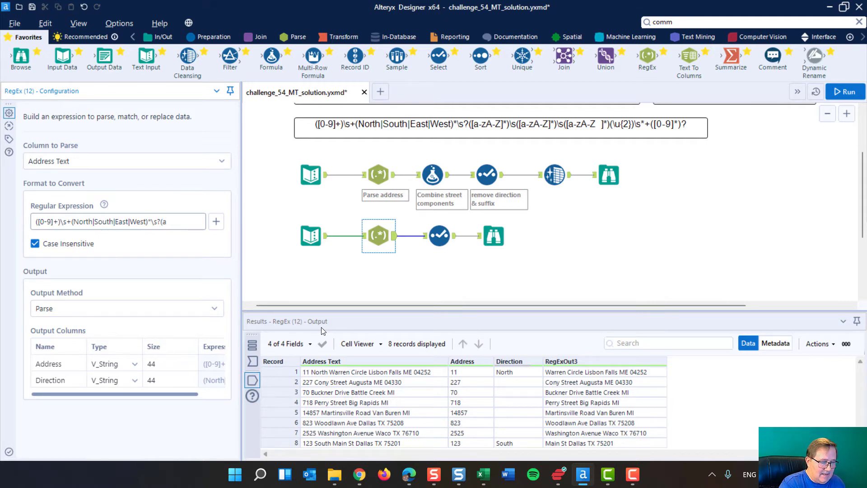
pyautogui.press('BackSpace')
pyautogui.press('BackSpace')
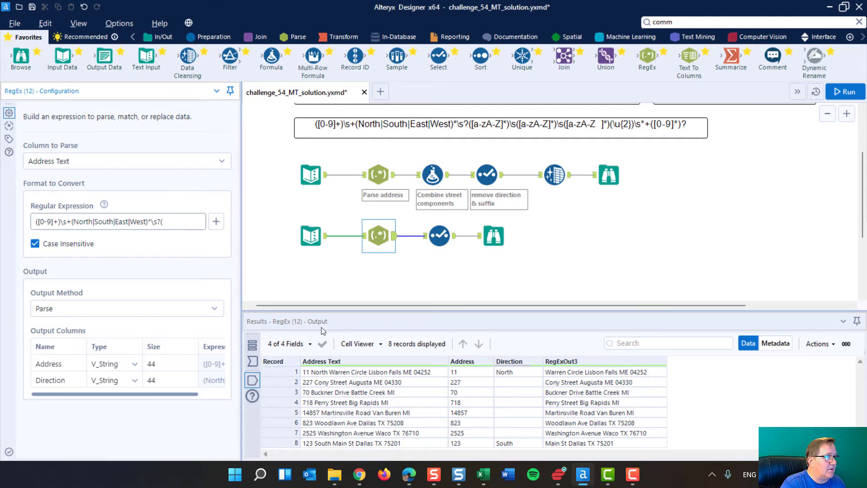
pyautogui.write('[')
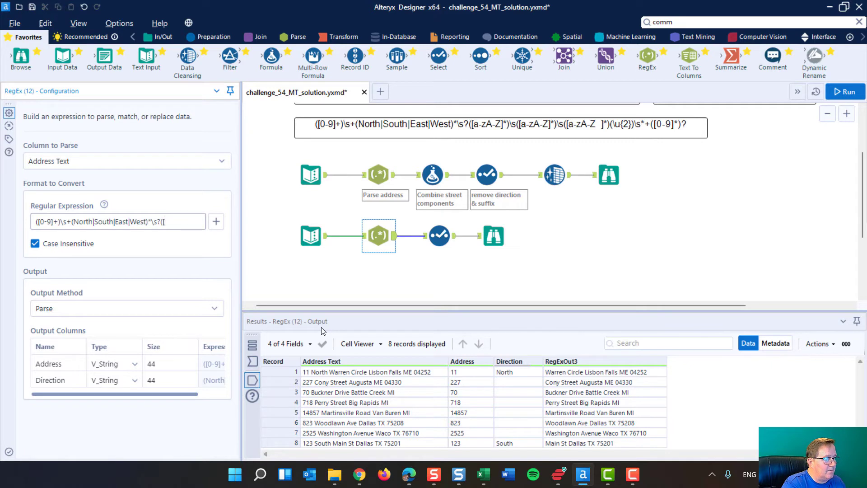
pyautogui.write('a')
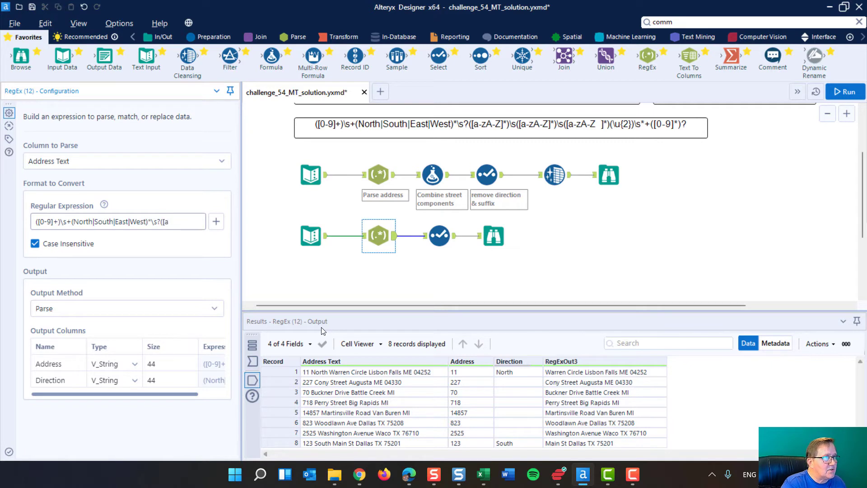
pyautogui.write('-')
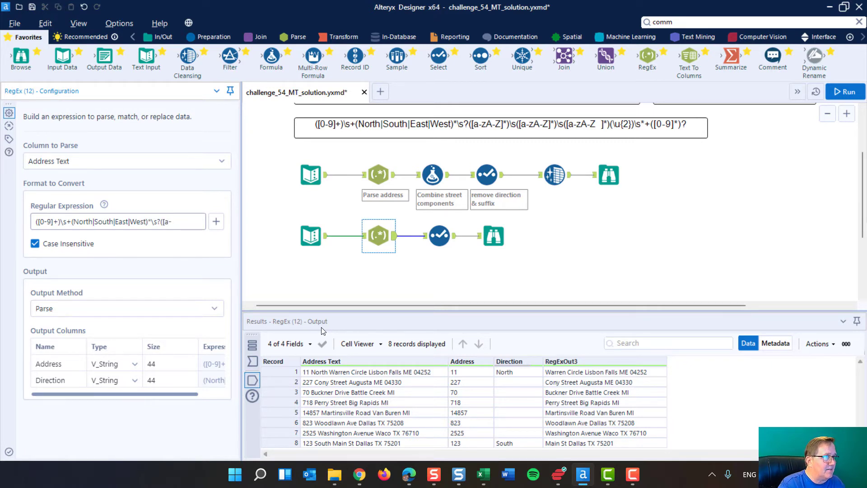
pyautogui.write('z')
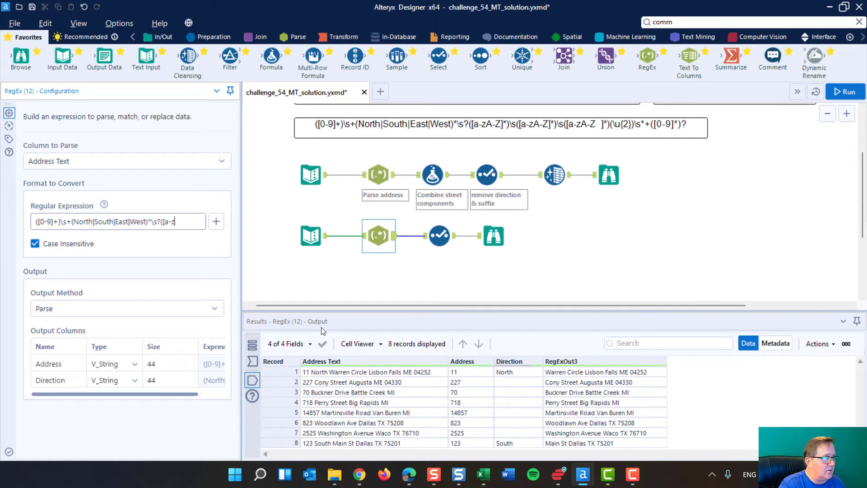
pyautogui.write('A')
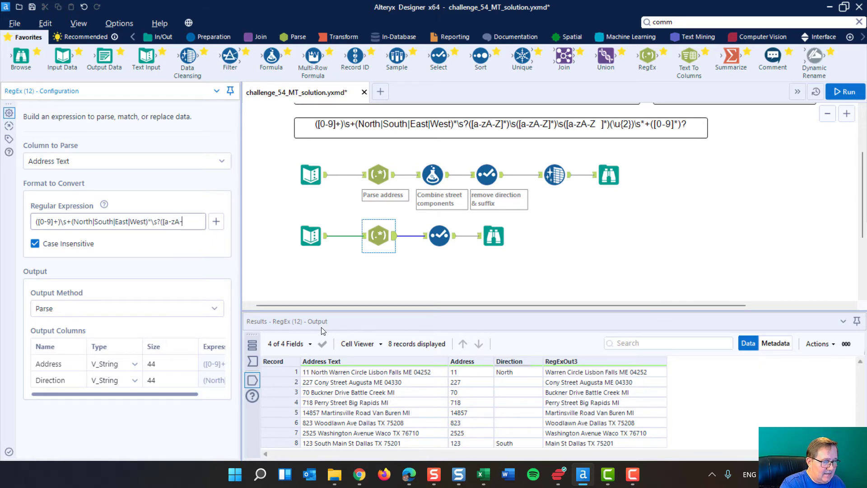
pyautogui.write('-Z')
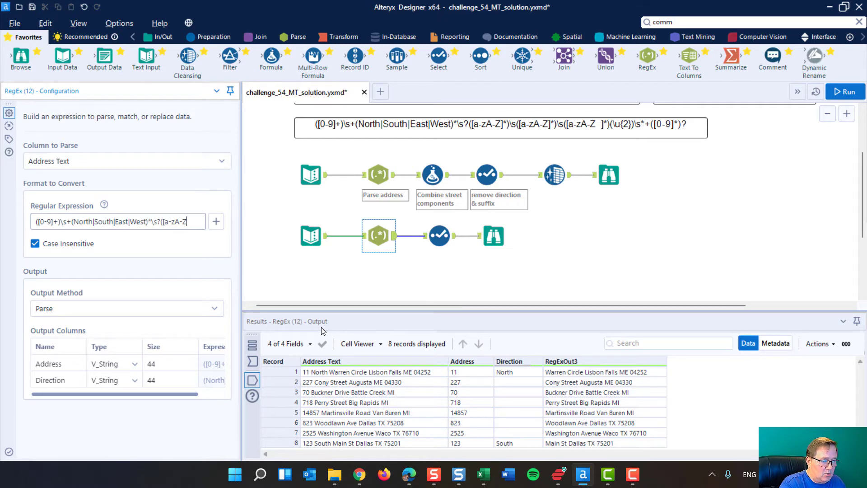
pyautogui.write(']*')
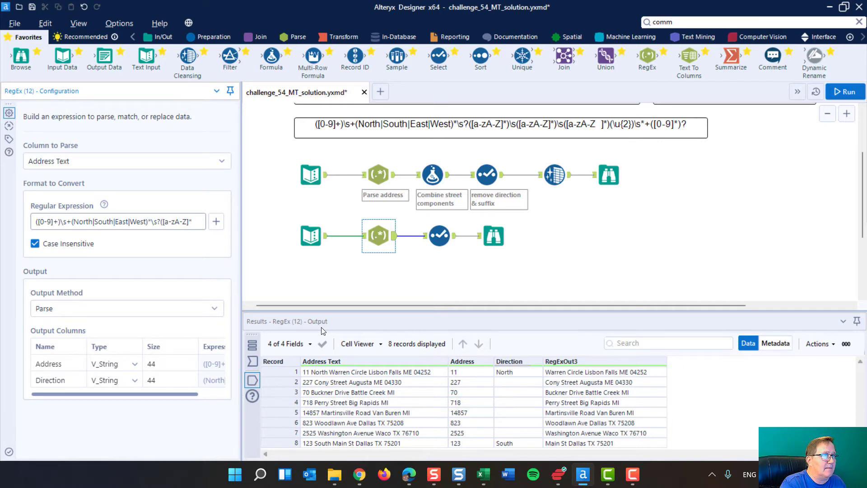
pyautogui.write(')')
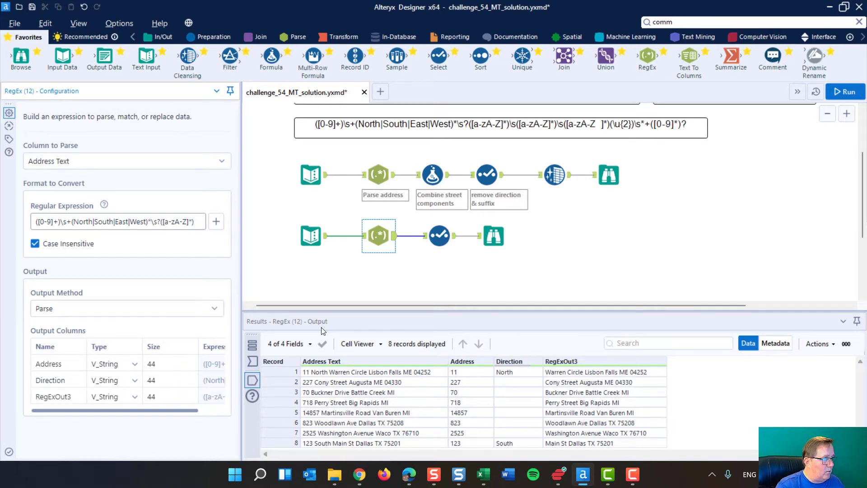
# Step: Rename the RegEx tool's third output column to Street
pyautogui.click(65, 396)
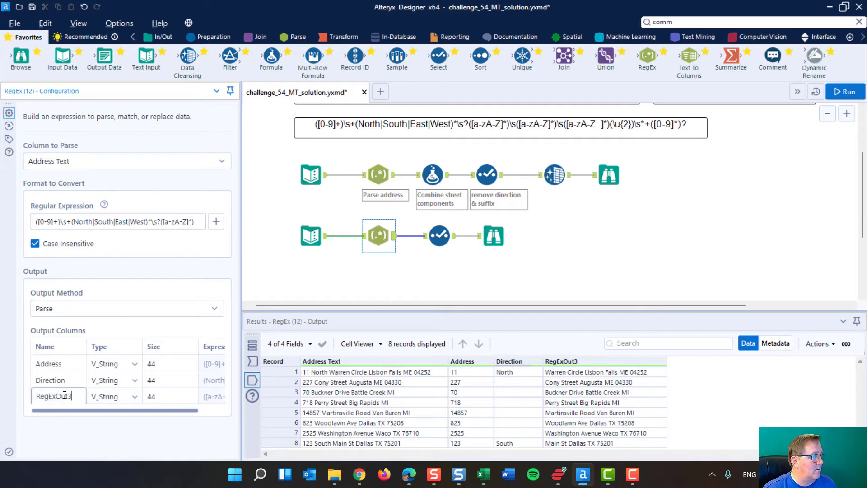
pyautogui.hotkey('ctrl', 'a')
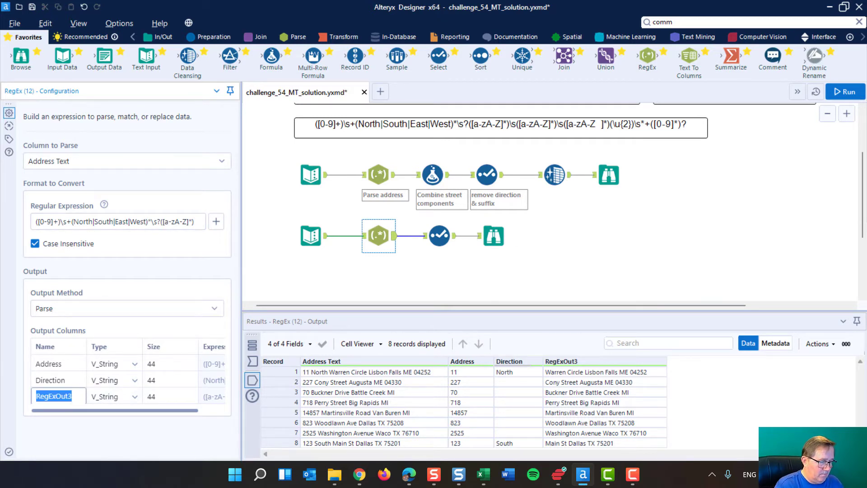
pyautogui.write('Street')
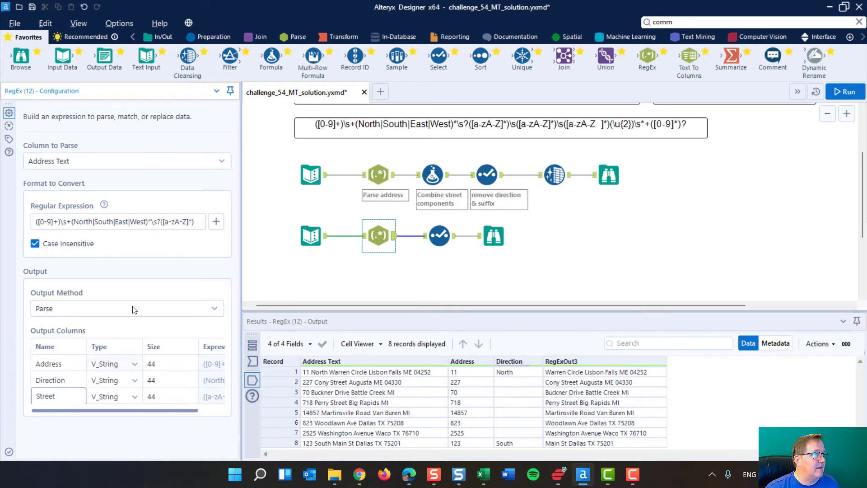
# Step: Append a catch-all (.*) group after ([a-zA-Z]*) in the expression and run the workflow to inspect the second stream's Browse data
pyautogui.click(198, 219)
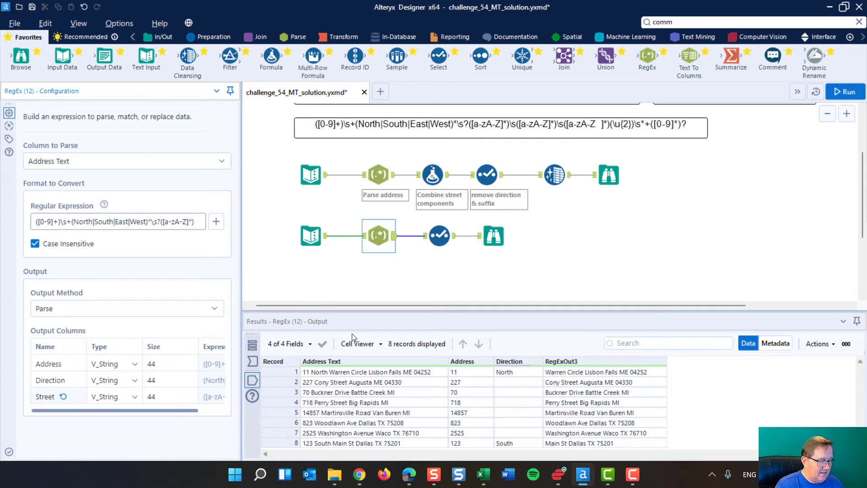
pyautogui.write('(.*')
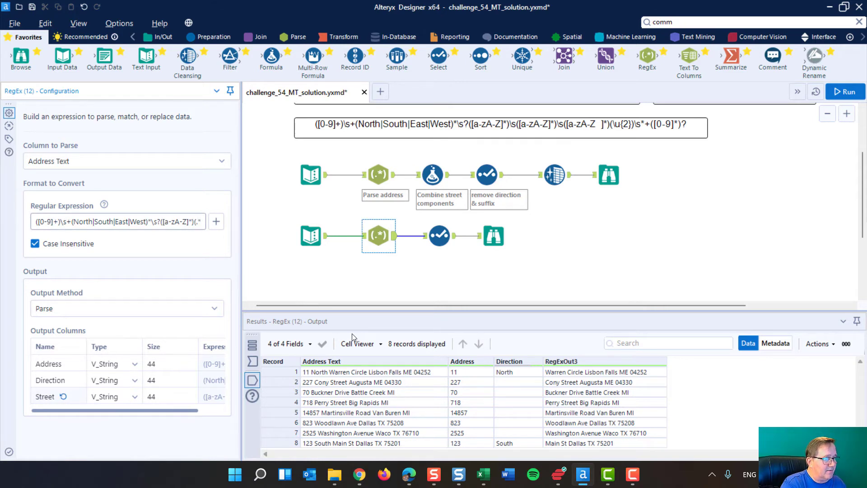
pyautogui.write(')')
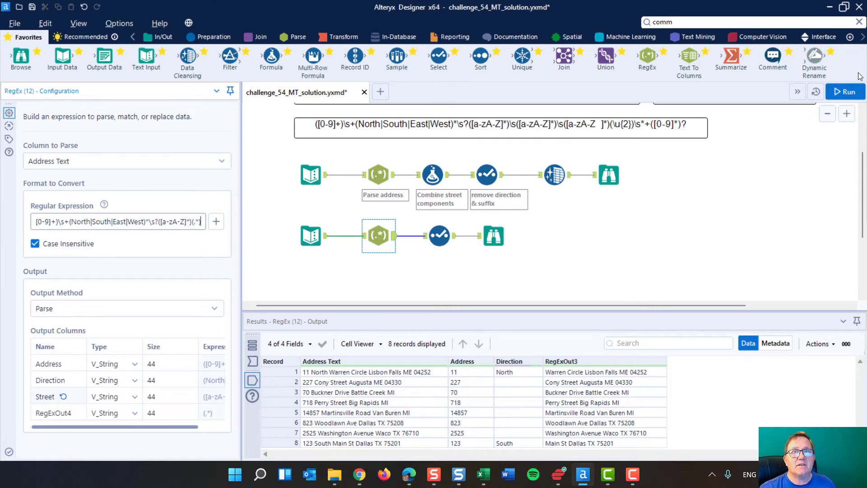
pyautogui.click(848, 93)
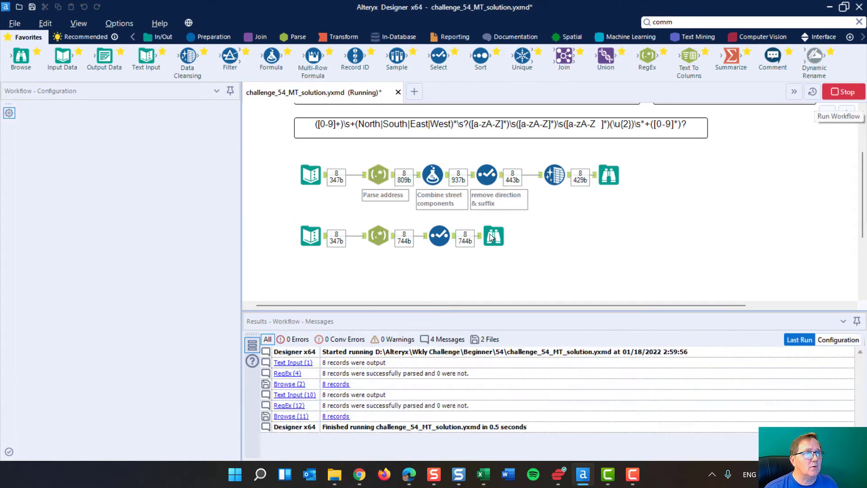
pyautogui.click(494, 235)
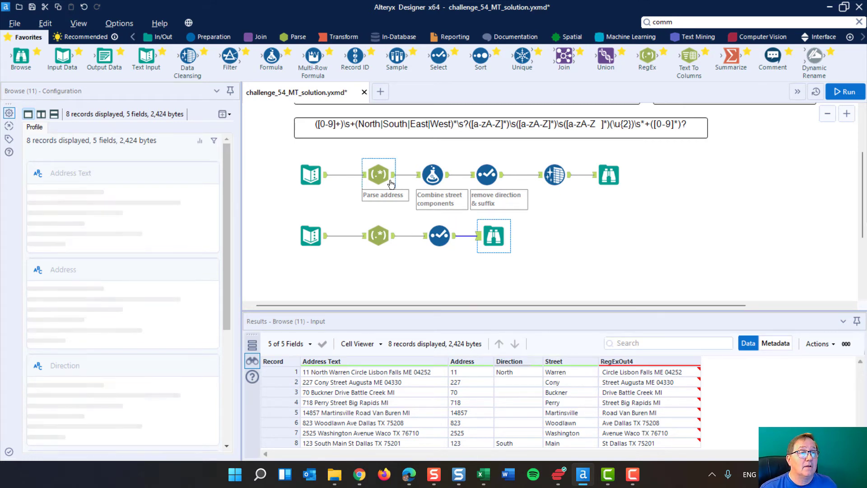
# Step: Widen the configuration area and copy the \s([a-zA-Z]*)\s segment that follows the Street group in the first stream's RegEx expression
pyautogui.click(378, 236)
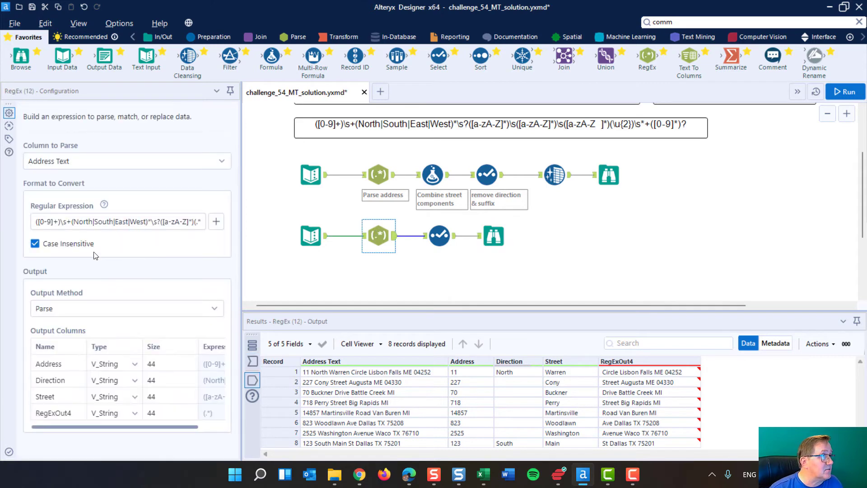
pyautogui.click(150, 223)
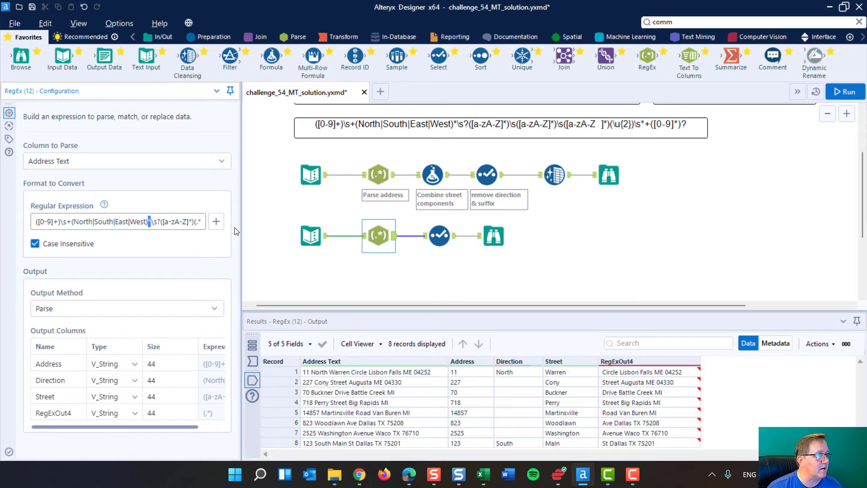
pyautogui.moveTo(242, 231); pyautogui.dragTo(363, 236)
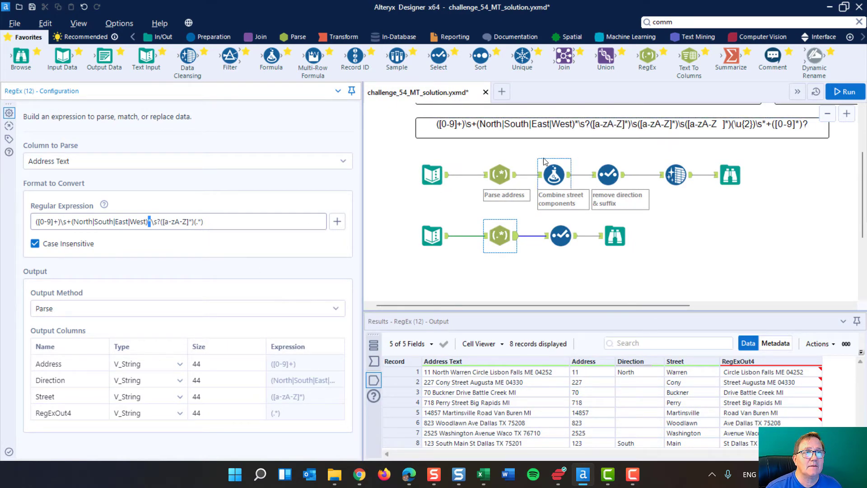
pyautogui.click(495, 172)
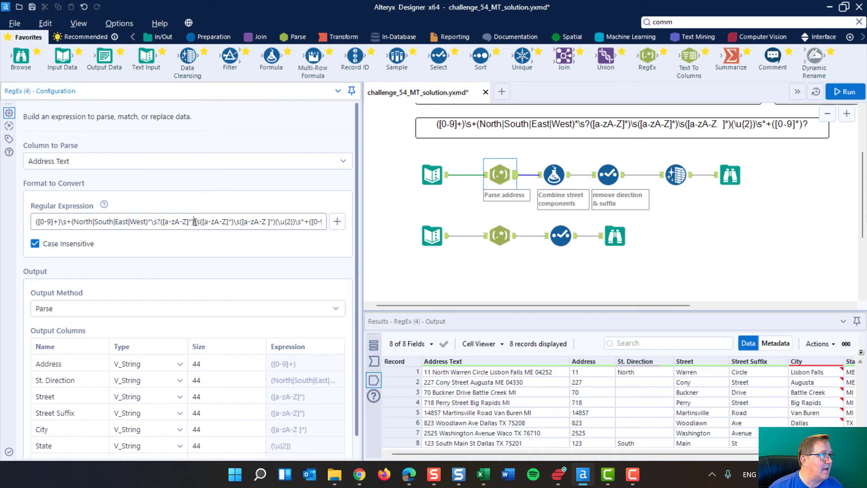
pyautogui.moveTo(195, 222); pyautogui.dragTo(241, 222)
pyautogui.hotkey('ctrl', 'c')
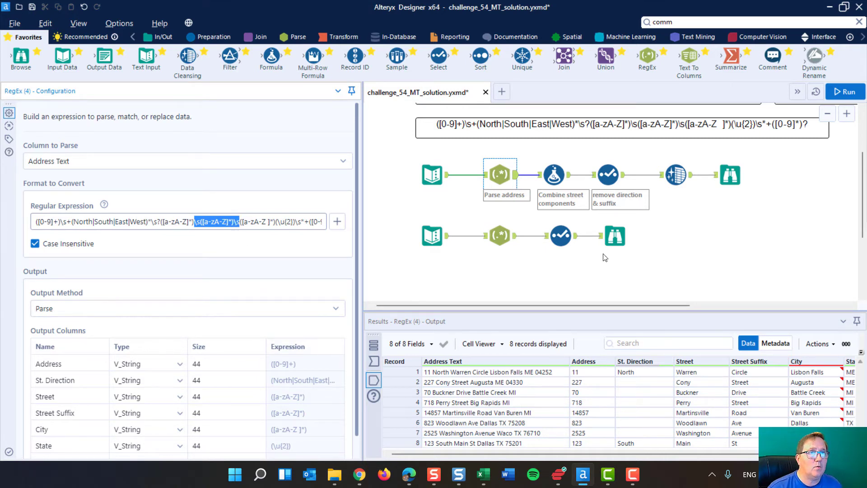
# Step: Replace the final (.*) in the second stream's RegEx expression with the copied segment followed by (.*), and run the workflow
pyautogui.click(502, 237)
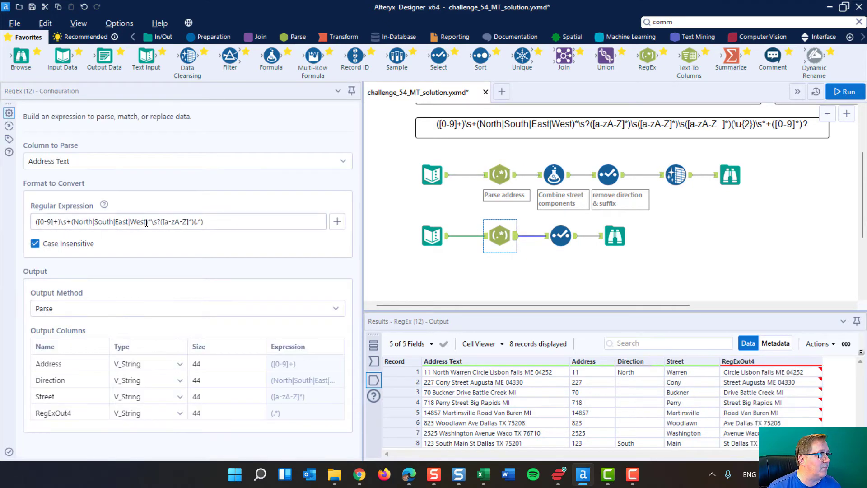
pyautogui.moveTo(195, 222); pyautogui.dragTo(420, 257)
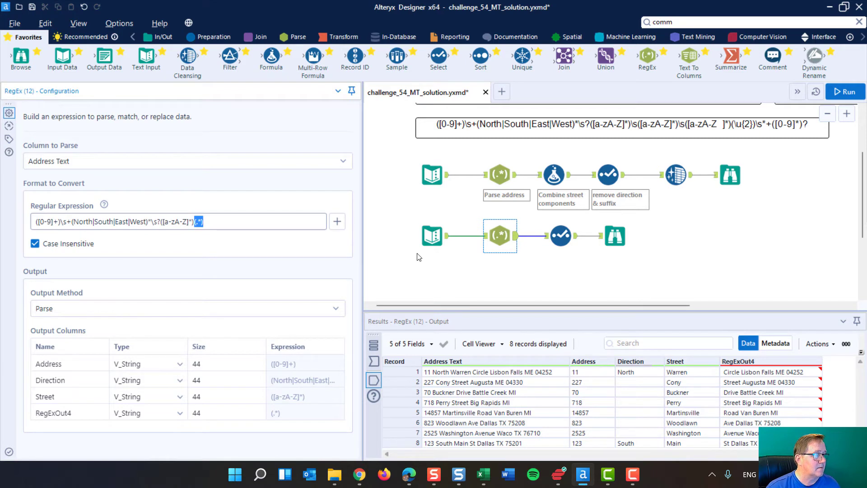
pyautogui.hotkey('ctrl', 'v')
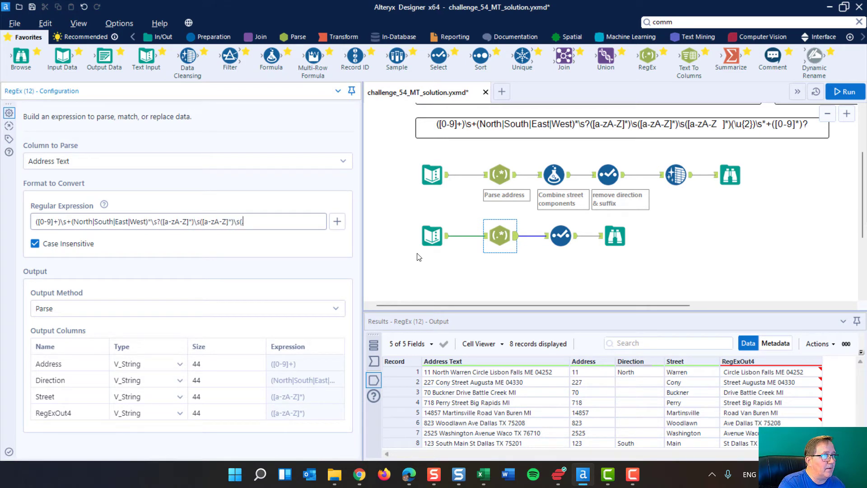
pyautogui.write('(.*)')
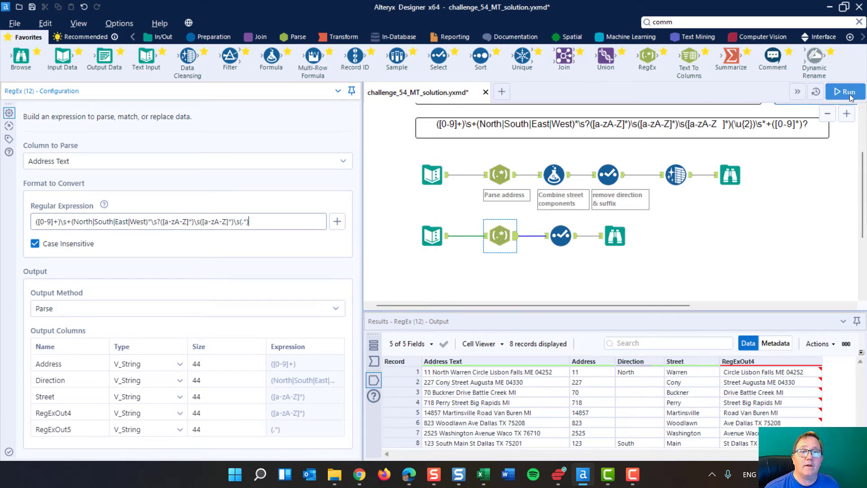
pyautogui.hotkey('ctrl', 's')
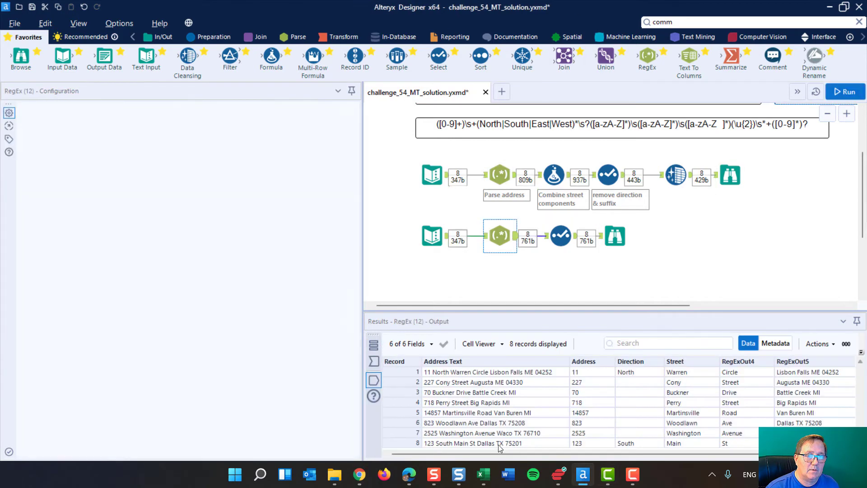
pyautogui.moveTo(499, 454); pyautogui.dragTo(518, 454)
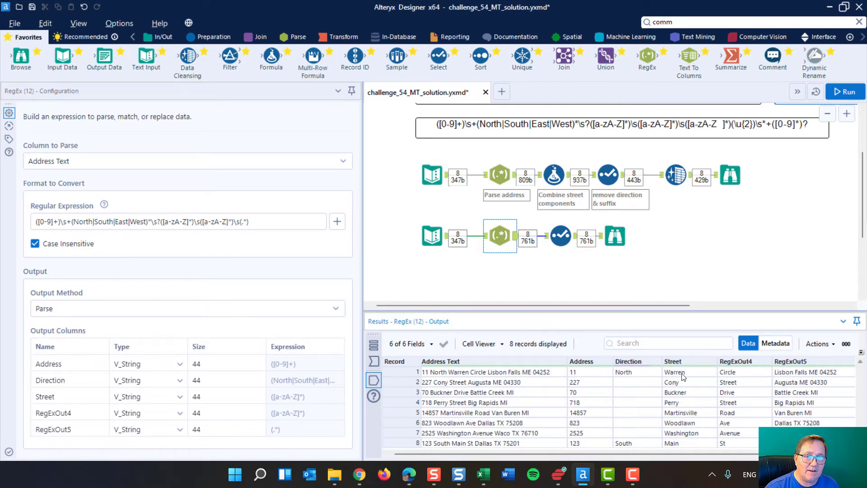
# Step: Rename the second stream's fourth RegEx output column to Street Suffix and run the workflow
pyautogui.click(503, 229)
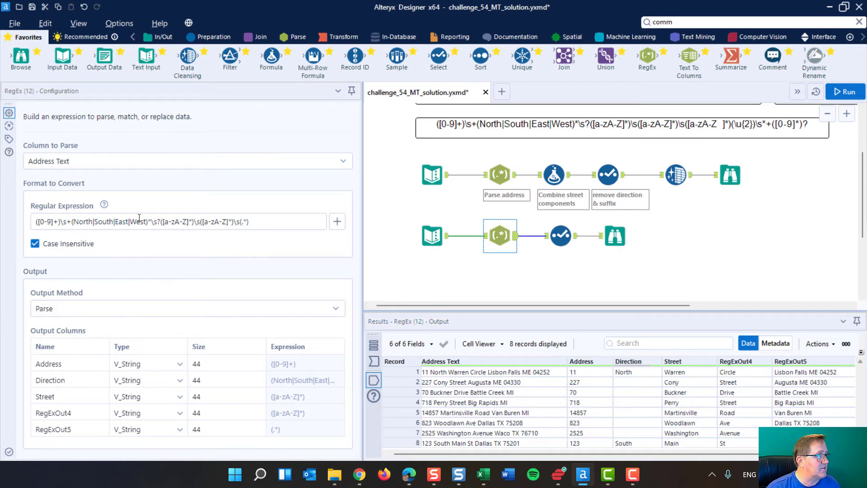
pyautogui.click(71, 413)
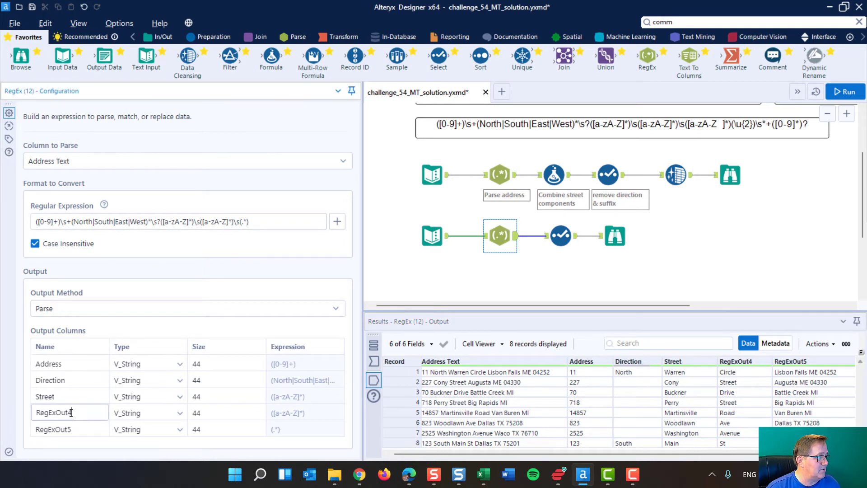
pyautogui.press('BackSpace')
pyautogui.press('BackSpace')
pyautogui.press('BackSpace')
pyautogui.press('BackSpace')
pyautogui.press('BackSpace')
pyautogui.press('BackSpace')
pyautogui.press('BackSpace')
pyautogui.press('BackSpace')
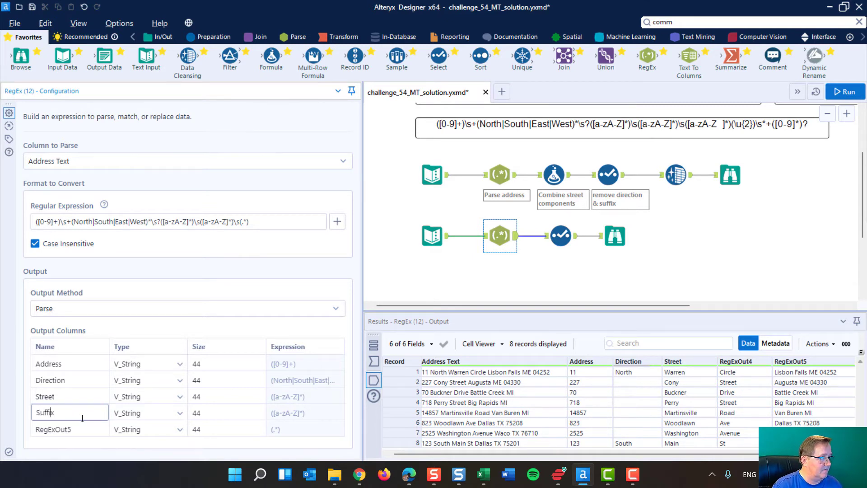
pyautogui.press('Home')
pyautogui.write('Street')
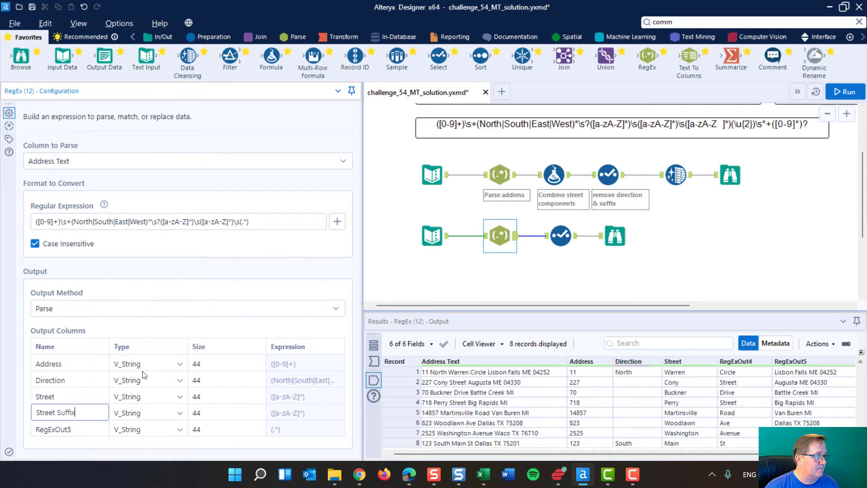
pyautogui.click(839, 93)
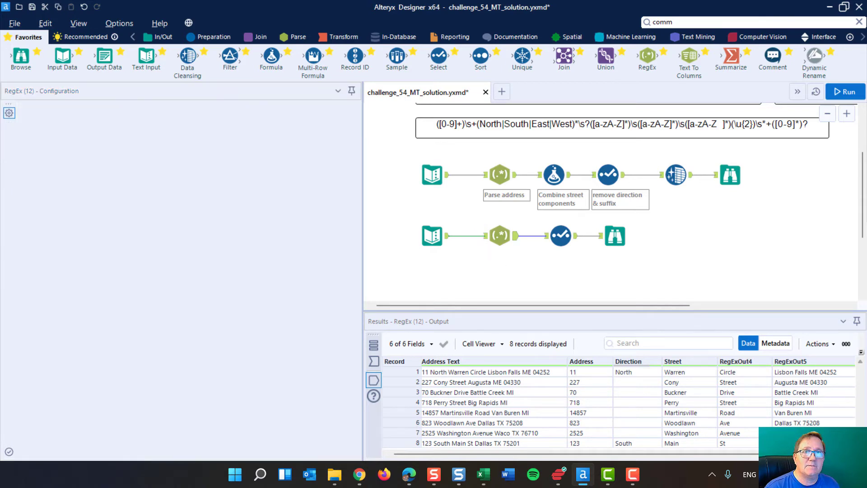
# Step: Run the workflow and inspect the parsed columns in the second stream's Browse and Select tools
pyautogui.click(848, 93)
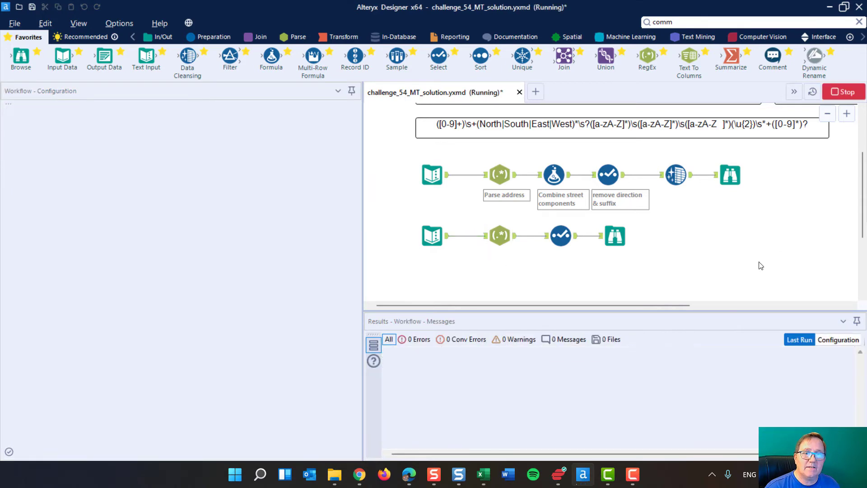
pyautogui.click(615, 233)
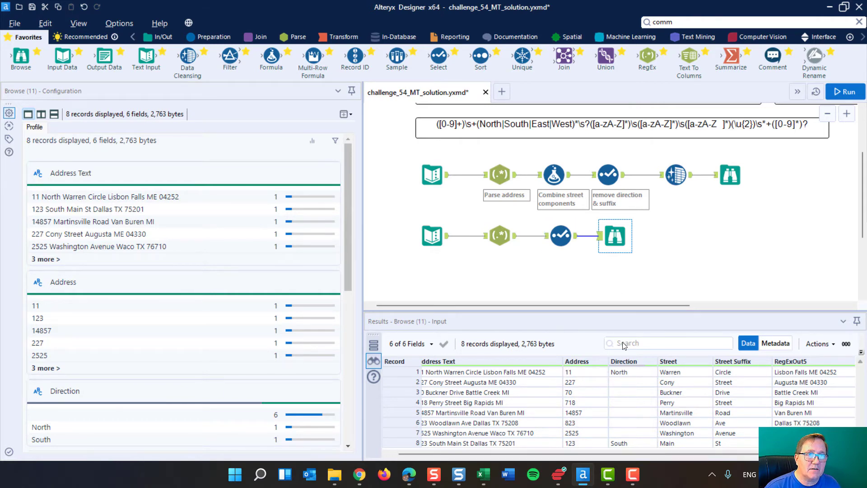
pyautogui.click(561, 235)
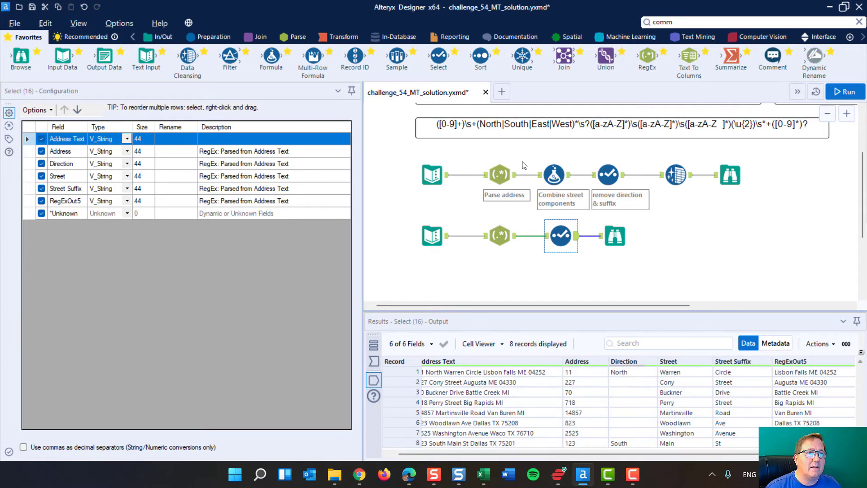
# Step: Examine the City group ([a-zA-Z ]*) in the first stream's RegEx expression
pyautogui.click(499, 174)
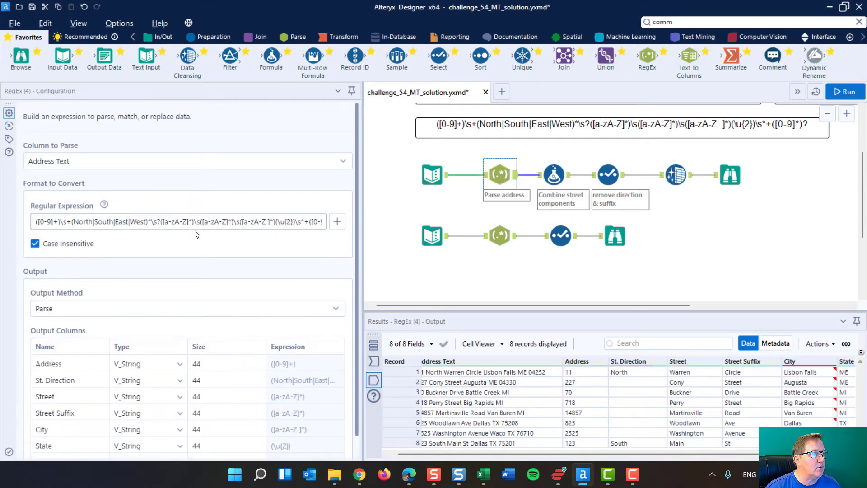
pyautogui.click(245, 223)
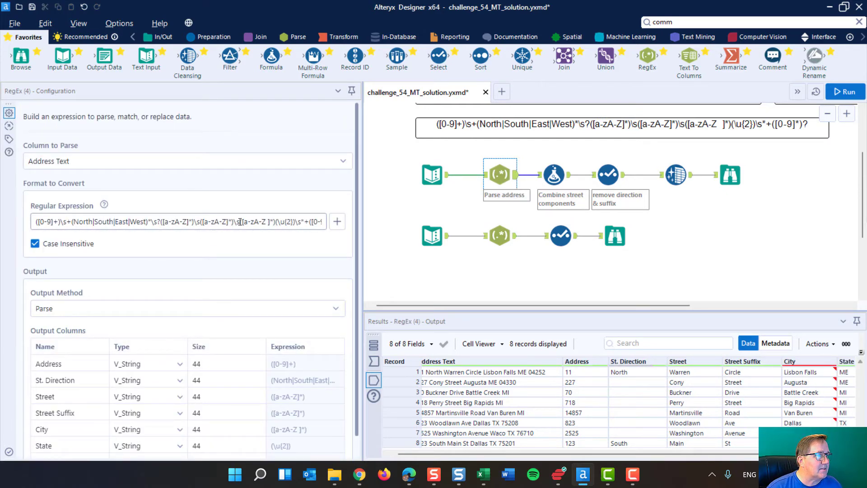
pyautogui.moveTo(240, 221); pyautogui.dragTo(267, 221)
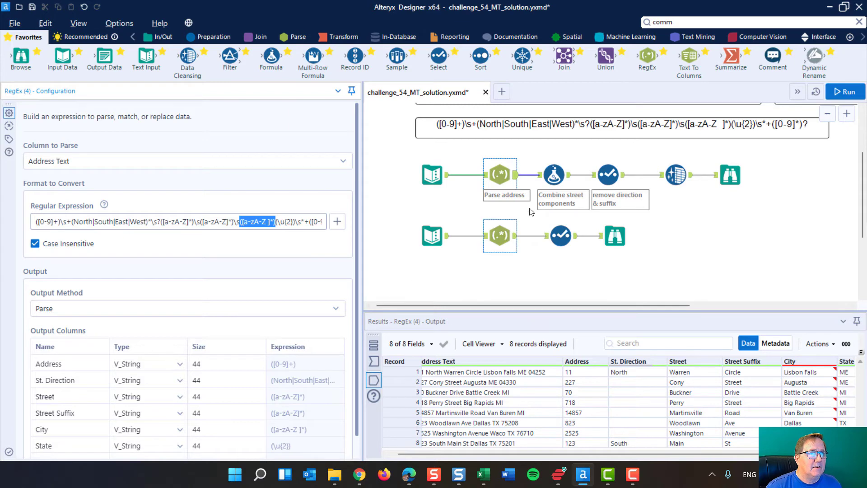
# Step: Insert ([a-zA-Z]*)\s before the final (.*) in the second stream's RegEx expression and run the workflow to view the new columns
pyautogui.click(496, 237)
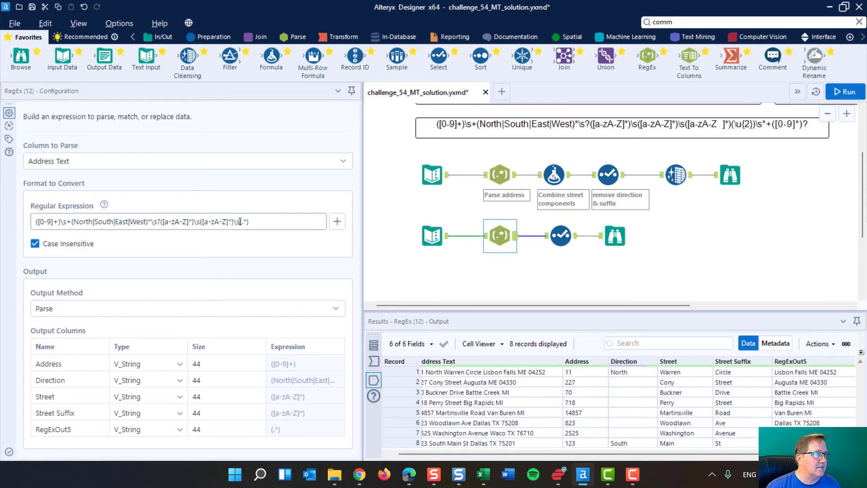
pyautogui.click(240, 221)
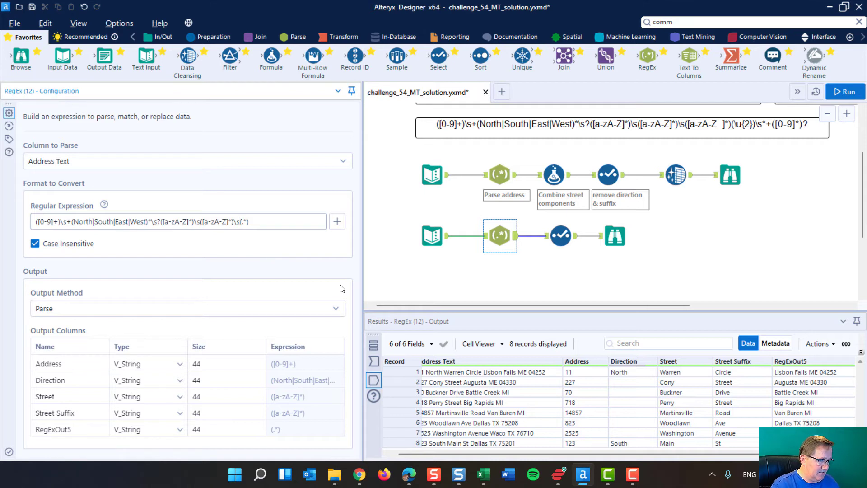
pyautogui.write('\\s([a-zA-Z]*)\\s')
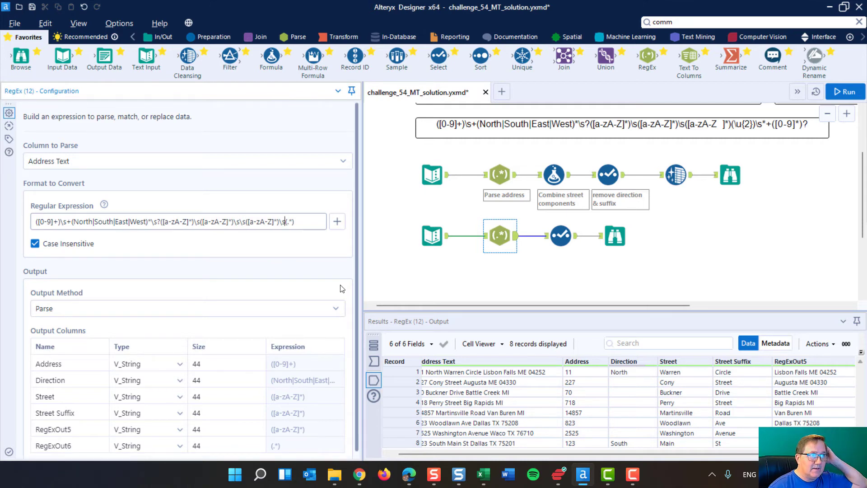
pyautogui.click(246, 221)
pyautogui.press('BackSpace')
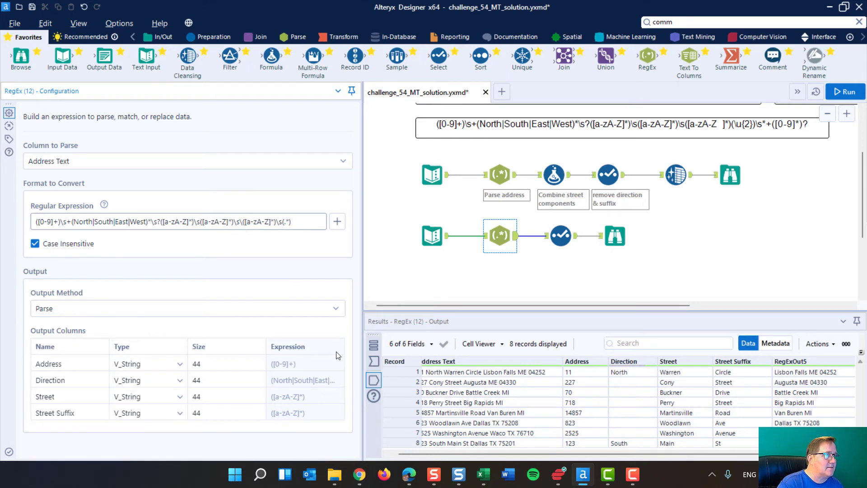
pyautogui.press('BackSpace')
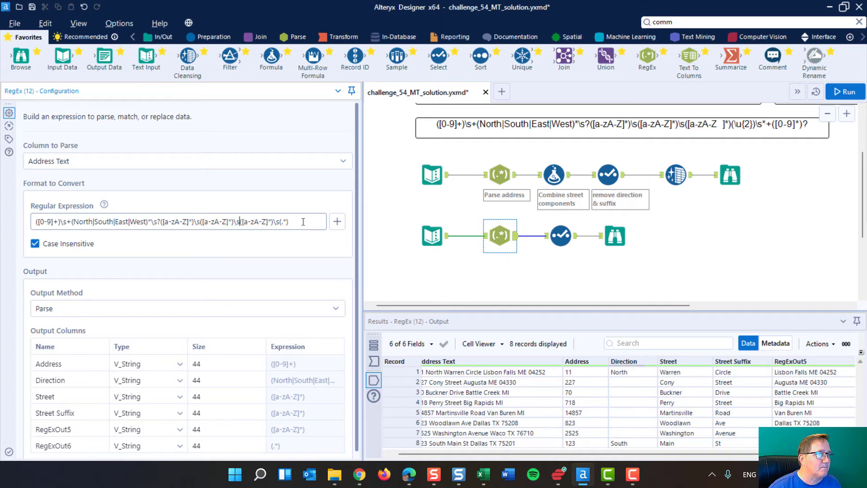
pyautogui.click(845, 91)
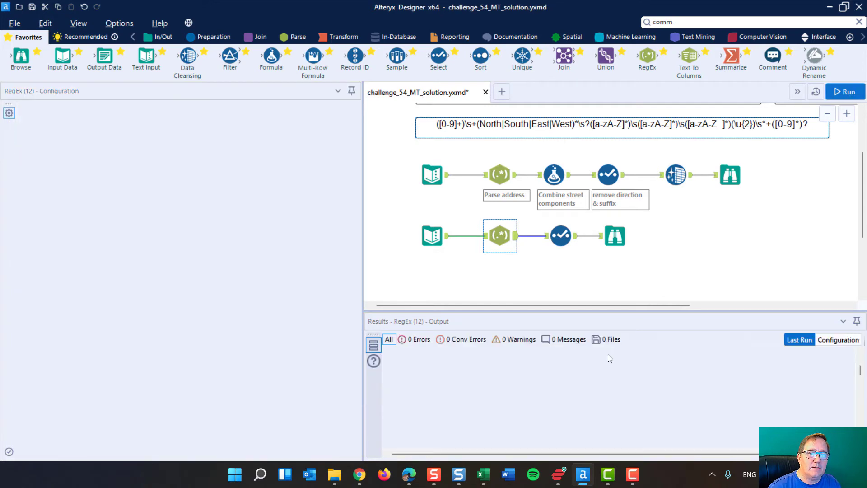
pyautogui.moveTo(550, 453); pyautogui.dragTo(658, 457)
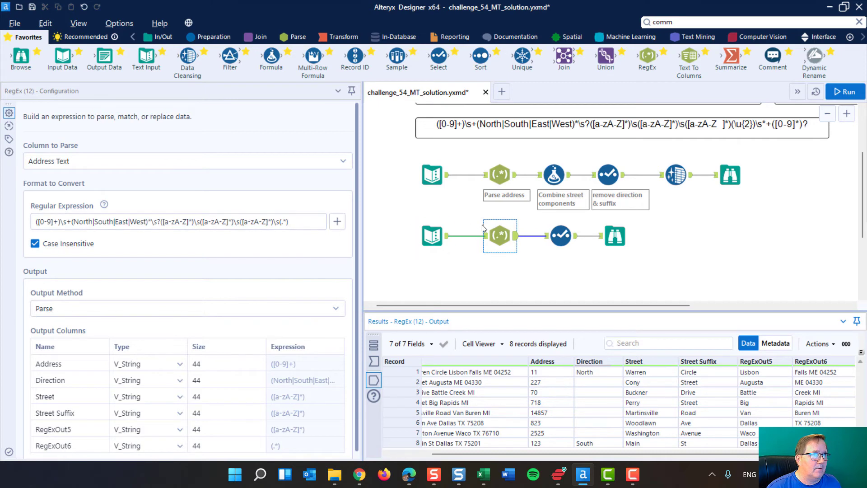
# Step: Change the second stream's fifth group to ([a-zA-Z ]*), delete the \s before (.*), and run the workflow to check the fifth output column
pyautogui.click(282, 223)
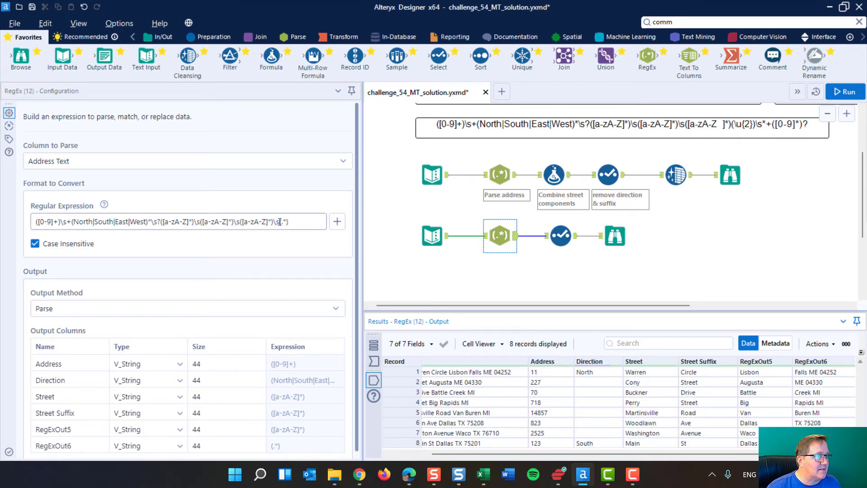
pyautogui.click(267, 222)
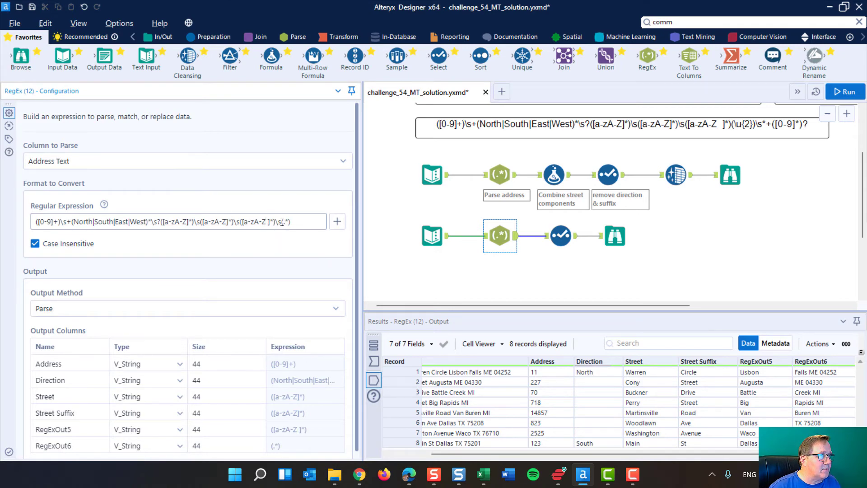
pyautogui.moveTo(281, 222); pyautogui.dragTo(277, 222)
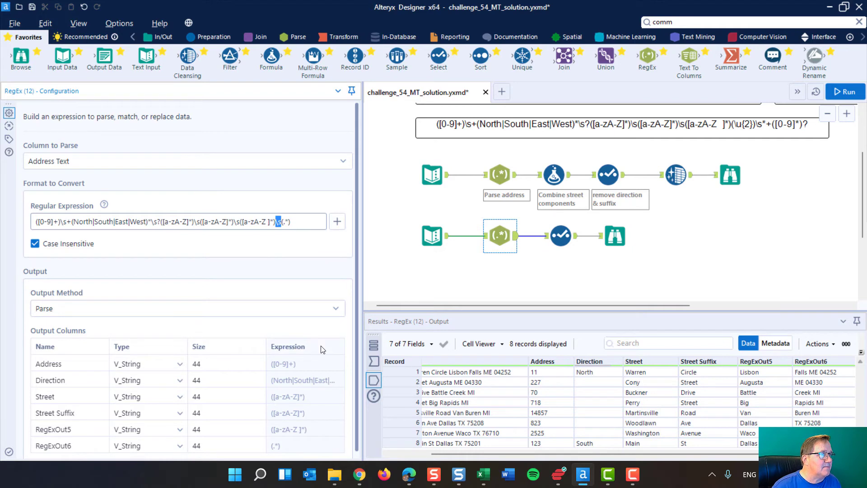
pyautogui.press('BackSpace')
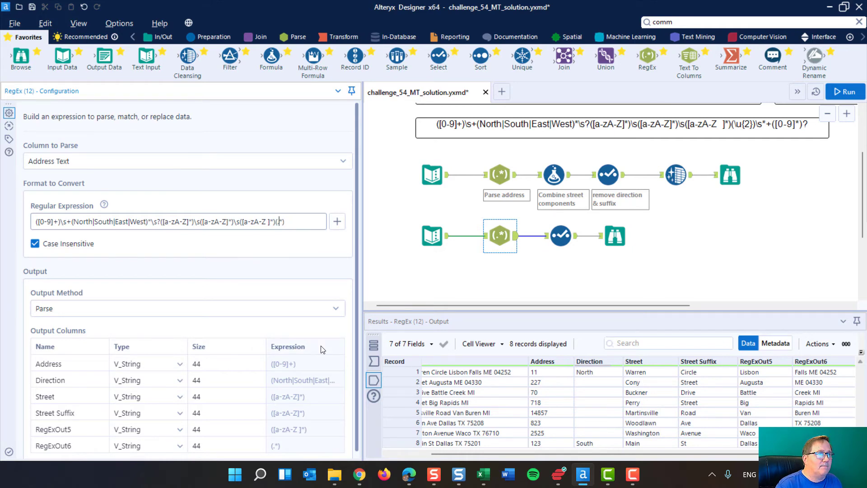
pyautogui.click(845, 92)
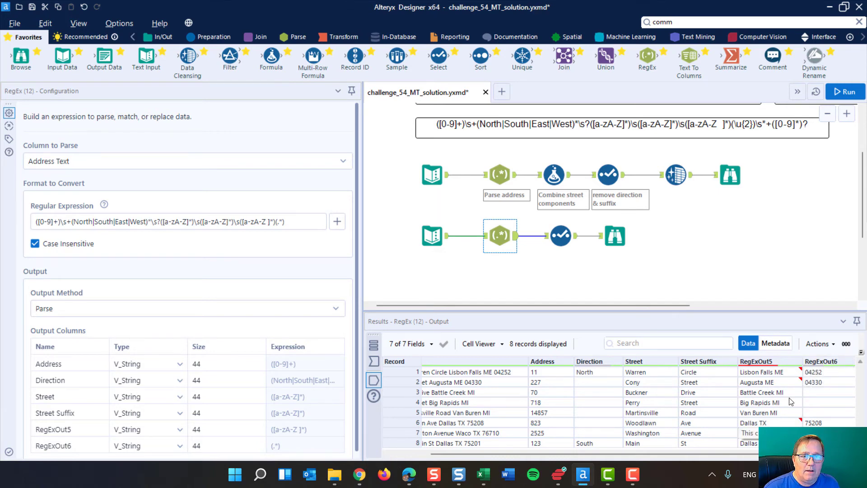
pyautogui.moveTo(776, 366)
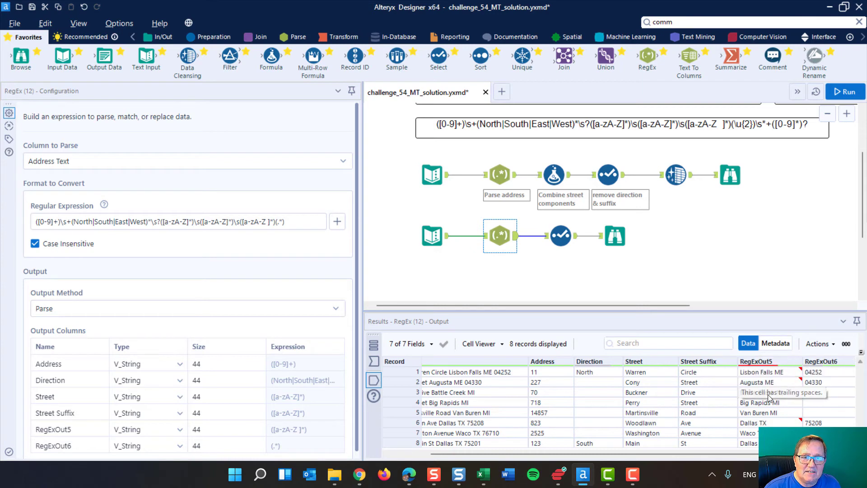
pyautogui.click(782, 372)
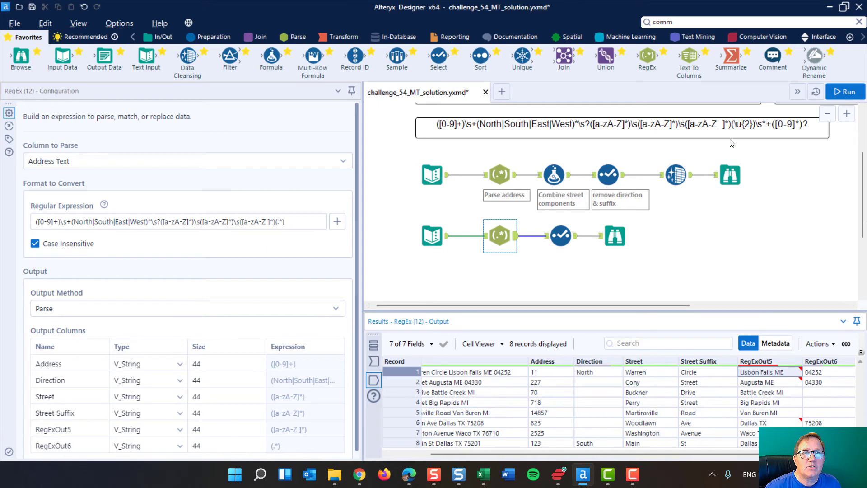
# Step: Copy the (\u{2})\s*+ segment that follows the City group in the first stream's RegEx expression
pyautogui.click(500, 171)
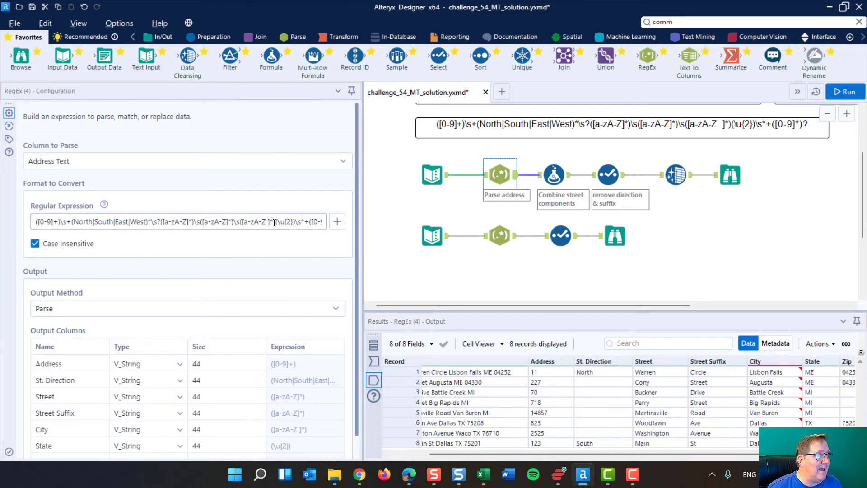
pyautogui.moveTo(275, 222); pyautogui.dragTo(296, 223)
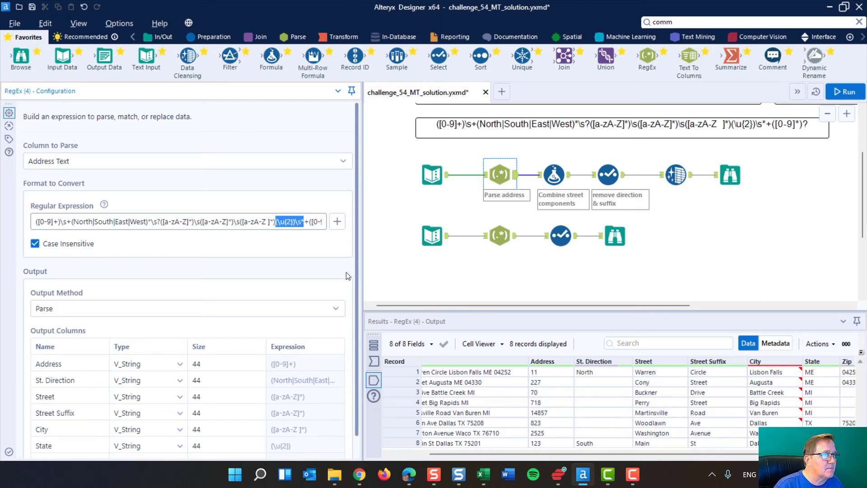
pyautogui.hotkey('shift', 'Right')
pyautogui.hotkey('ctrl', 'c')
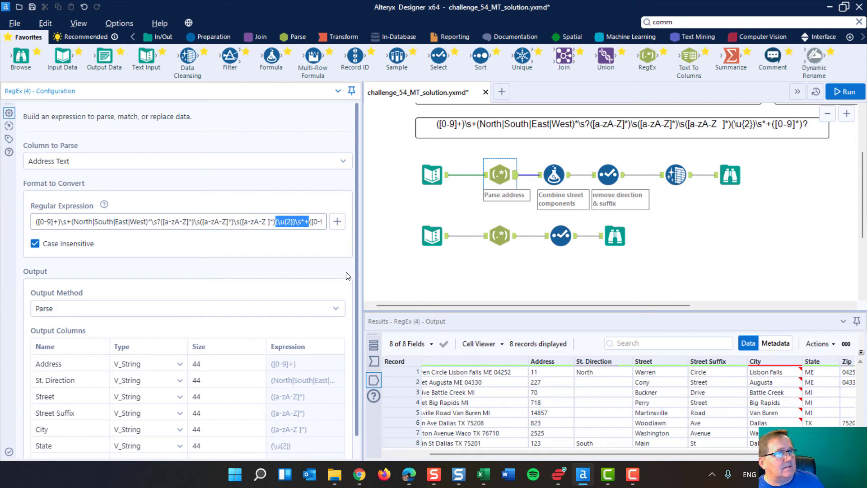
# Step: Look up the upper case letter code \u in the first stream's list of regular expression symbols
pyautogui.click(285, 222)
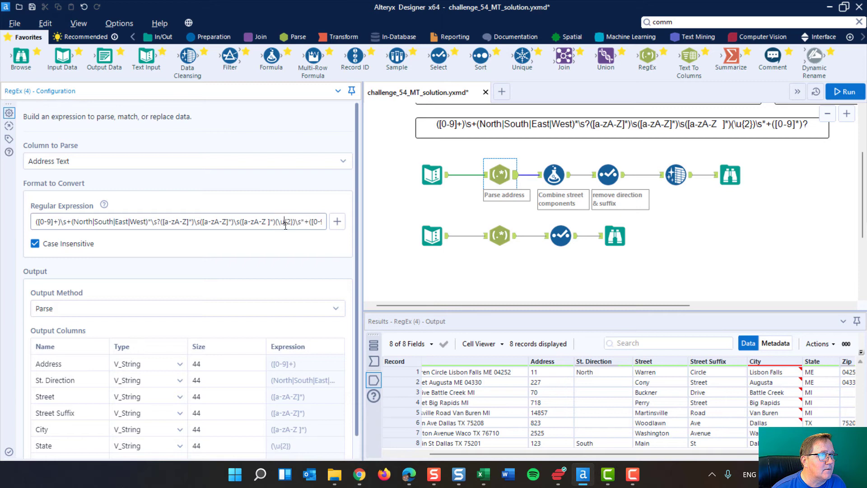
pyautogui.click(336, 222)
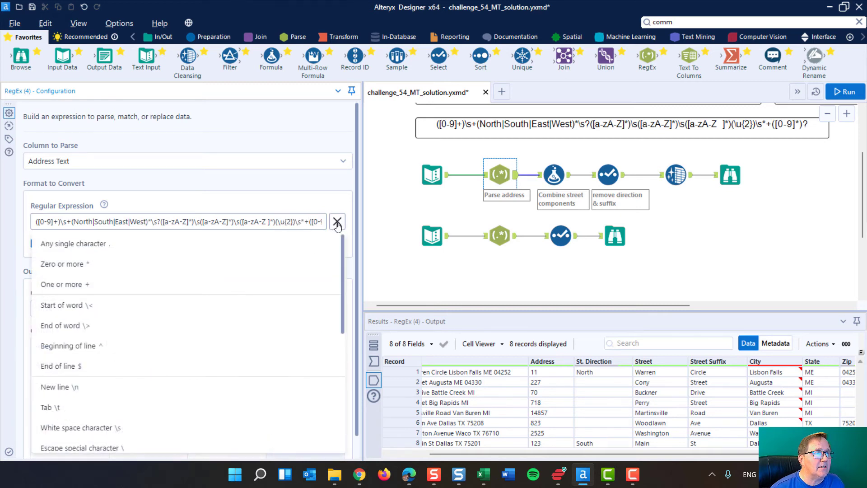
pyautogui.scroll(-3, 193, 270)
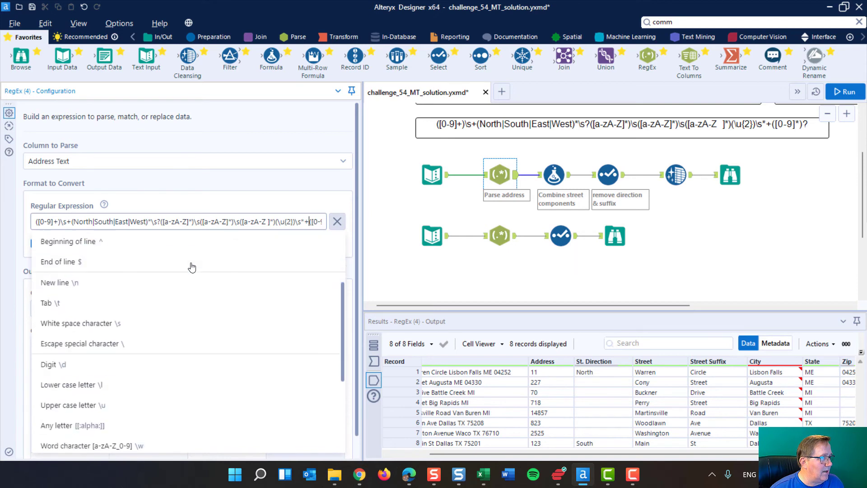
pyautogui.scroll(-3, 192, 268)
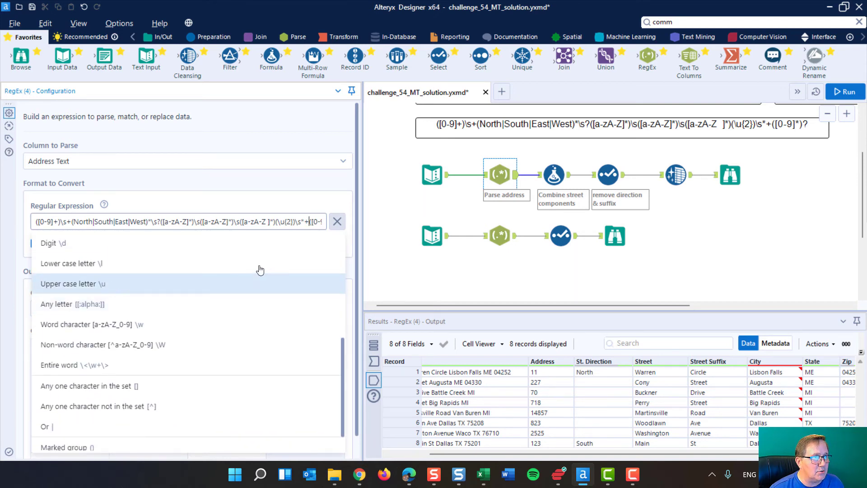
pyautogui.click(384, 249)
# Step: Paste (\u{2})\s*+ before the final (.*) in the second stream's RegEx expression and run the workflow to review the output columns
pyautogui.click(499, 235)
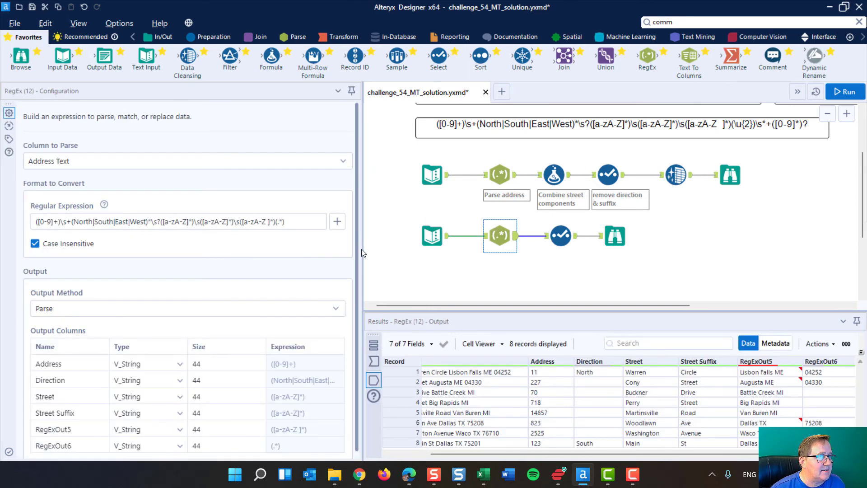
pyautogui.click(276, 224)
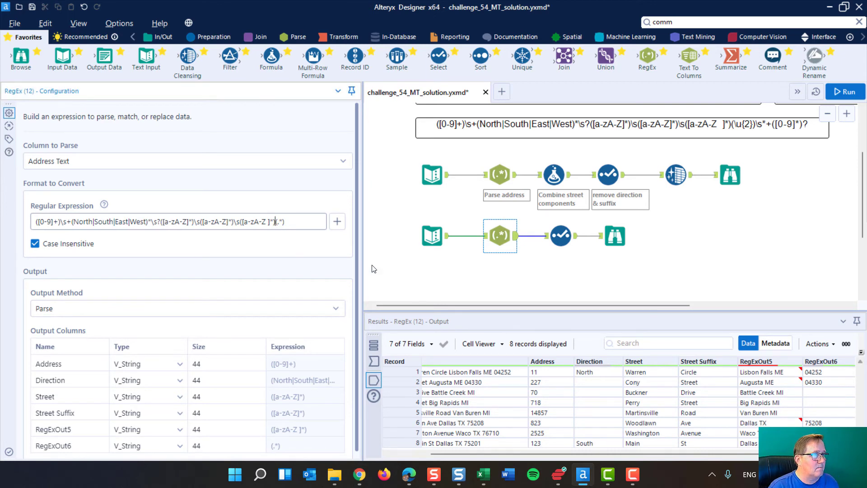
pyautogui.hotkey('ctrl', 'v')
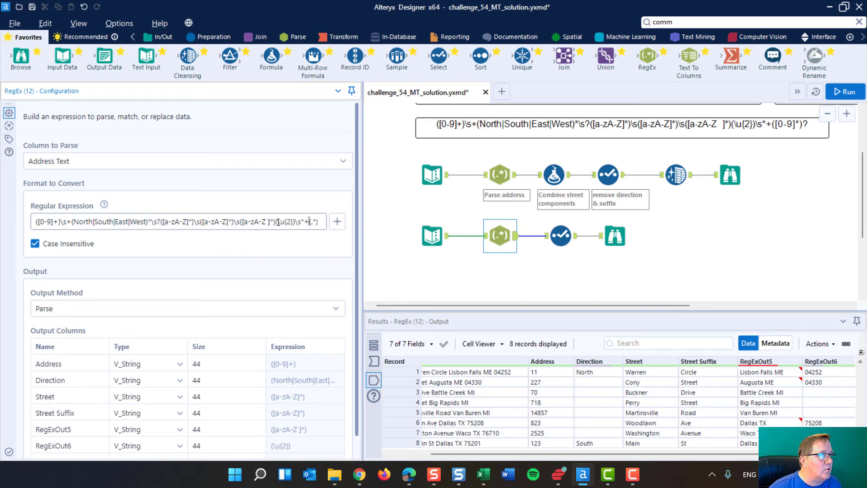
pyautogui.moveTo(276, 222); pyautogui.dragTo(296, 221)
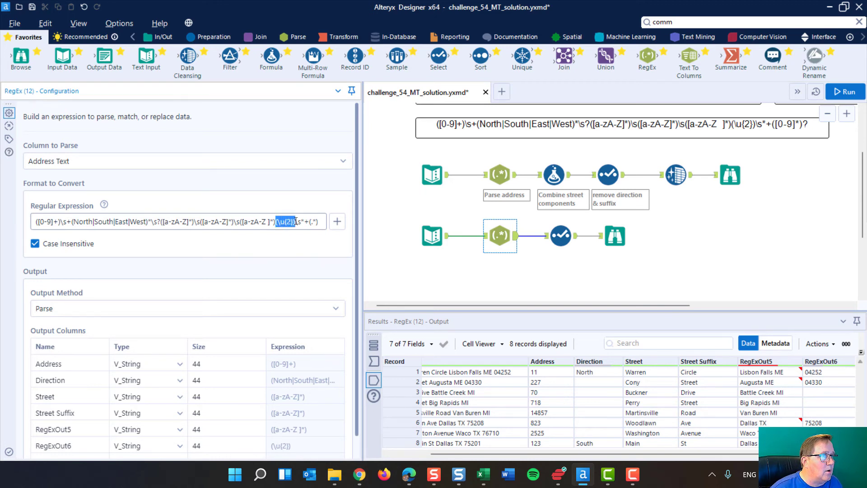
pyautogui.click(295, 222)
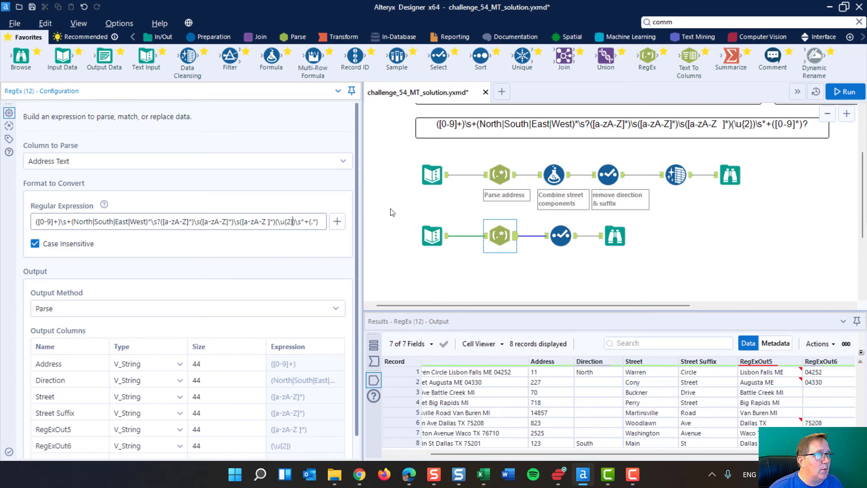
pyautogui.click(848, 93)
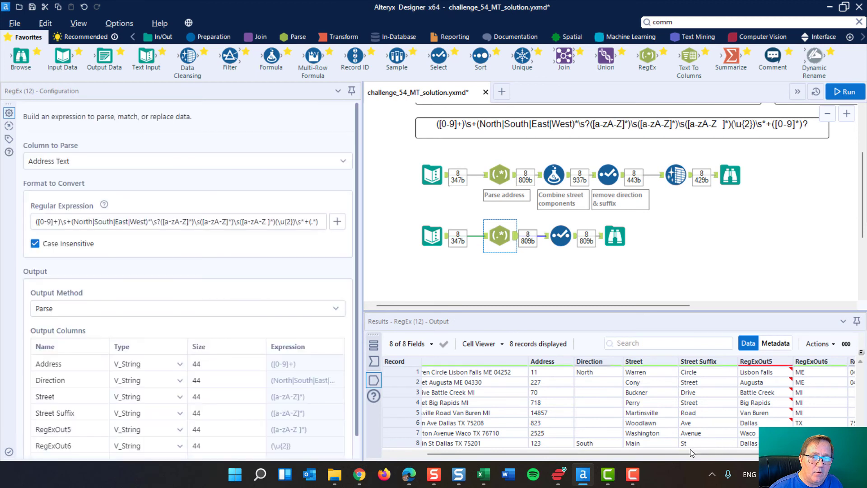
pyautogui.moveTo(686, 454); pyautogui.dragTo(754, 455)
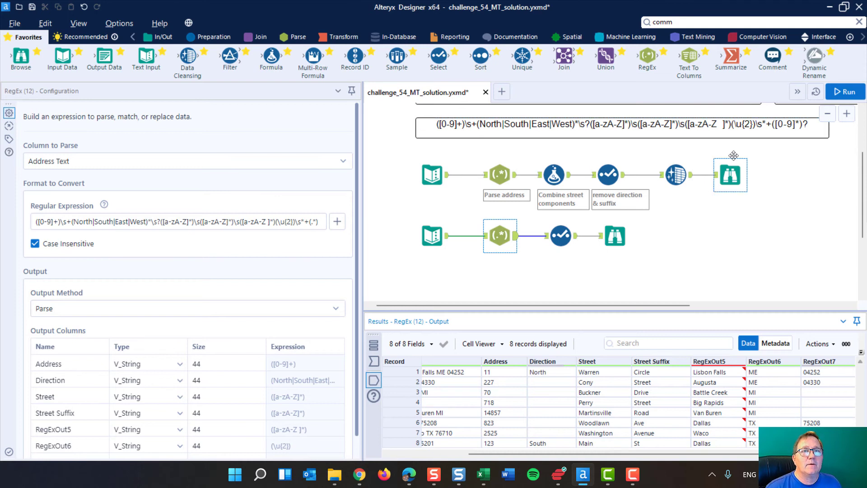
# Step: Look up the Zip group ([0-9]*)? at the end of the first stream's RegEx expression and highlight it
pyautogui.click(499, 177)
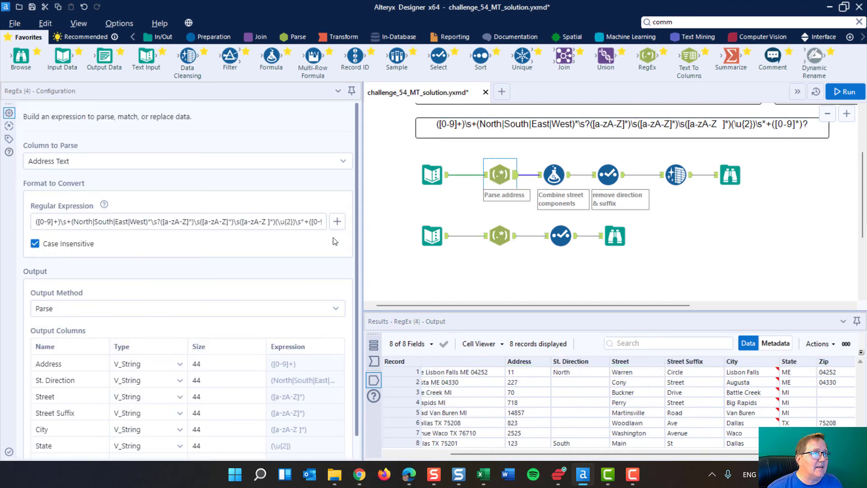
pyautogui.moveTo(363, 222); pyautogui.dragTo(485, 231)
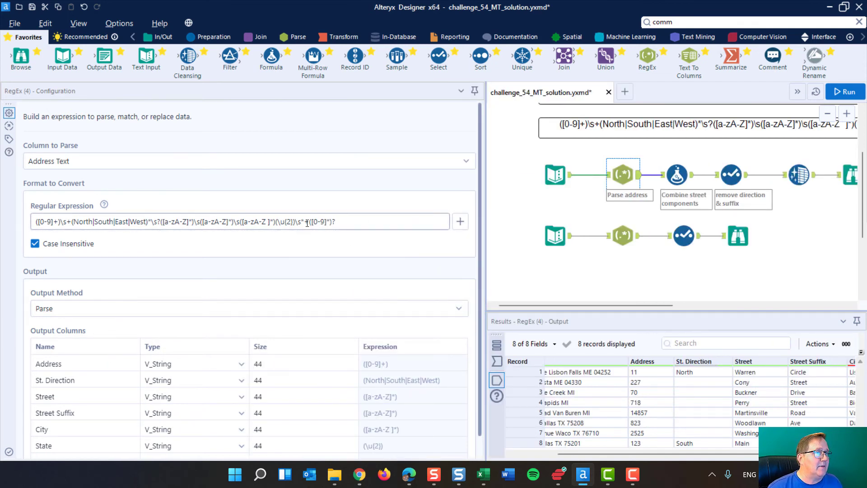
pyautogui.moveTo(310, 221); pyautogui.dragTo(333, 222)
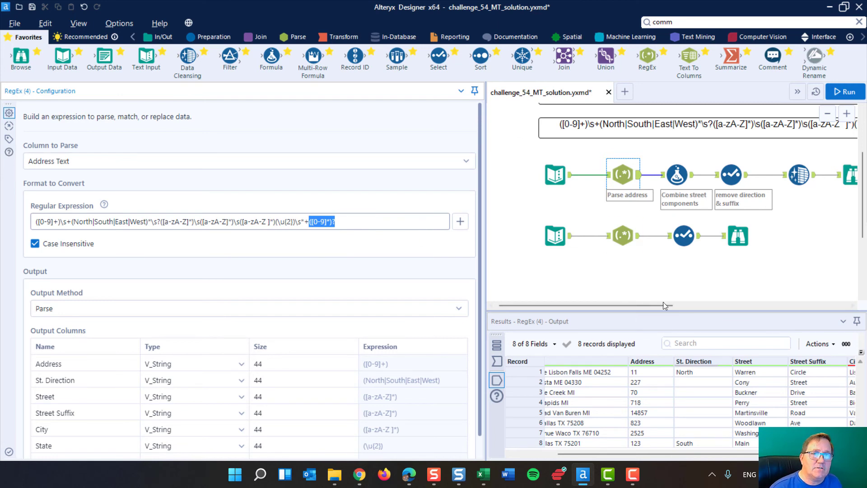
# Step: Replace the final (.*) in the second stream's RegEx expression with ([0-9]*) and run the workflow to review the output columns
pyautogui.click(624, 235)
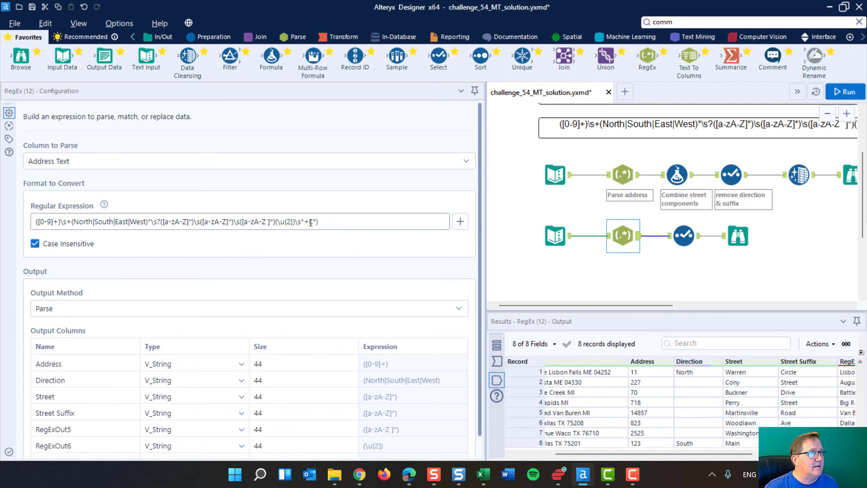
pyautogui.moveTo(309, 222); pyautogui.dragTo(367, 228)
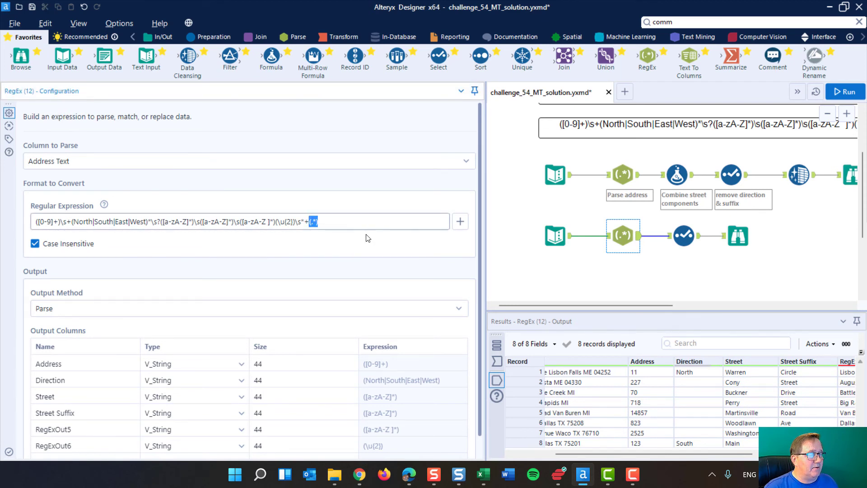
pyautogui.write('([0-9]*)')
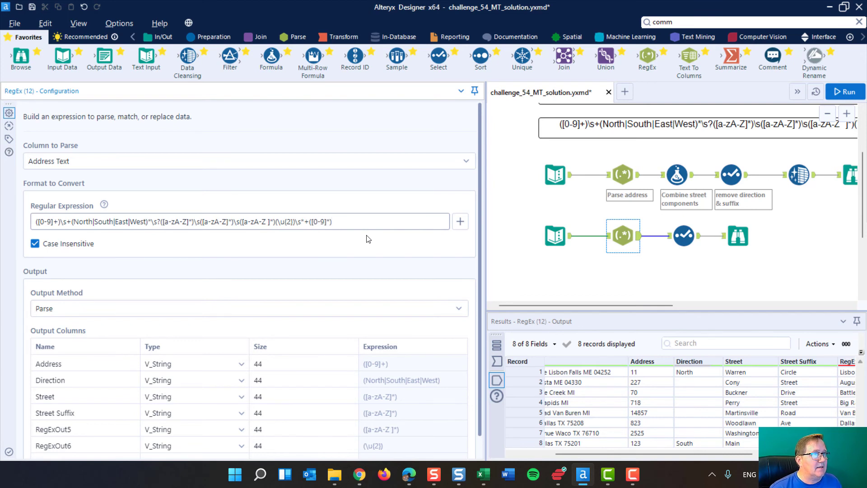
pyautogui.click(10, 452)
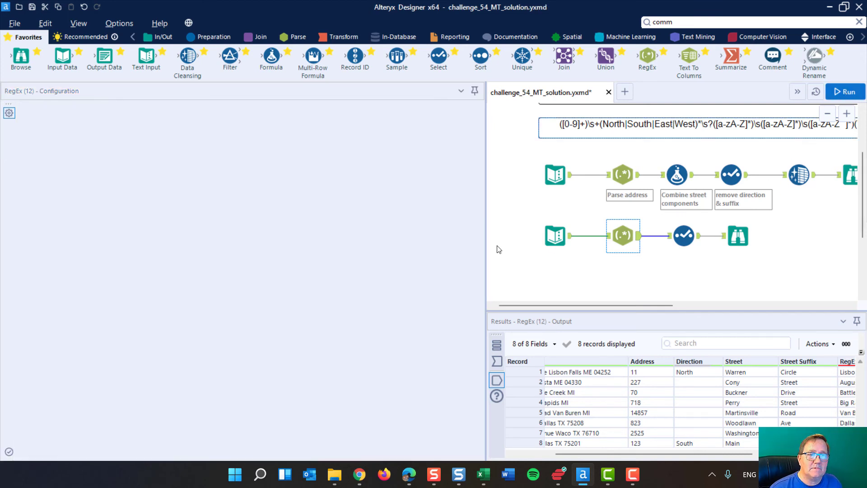
pyautogui.hotkey('ctrl', 'r')
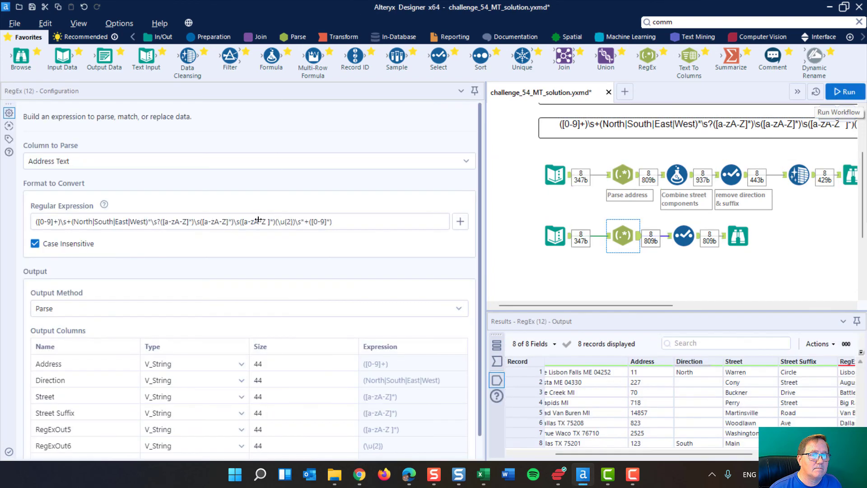
pyautogui.moveTo(258, 220); pyautogui.dragTo(224, 221)
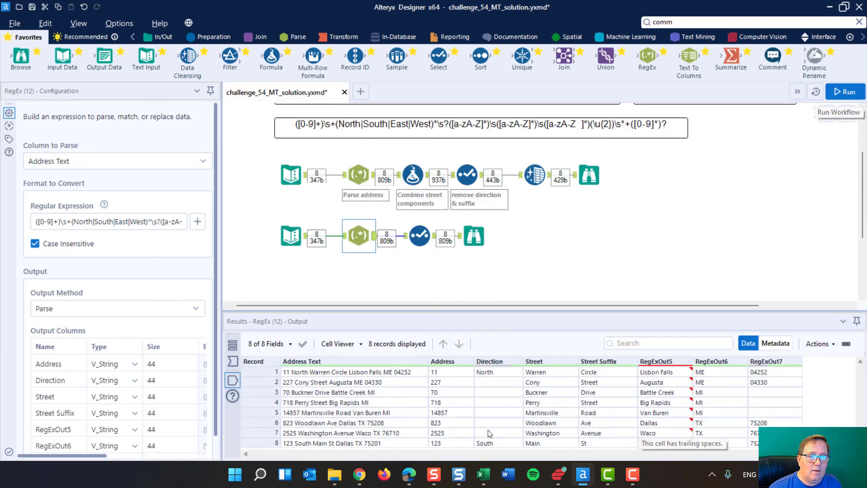
# Step: Exclude the Address Text field in the second stream's Select tool
pyautogui.click(424, 244)
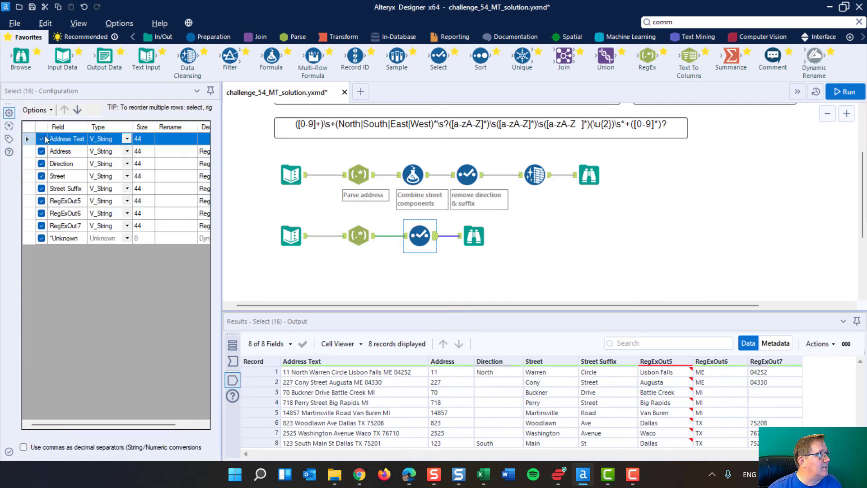
pyautogui.click(44, 139)
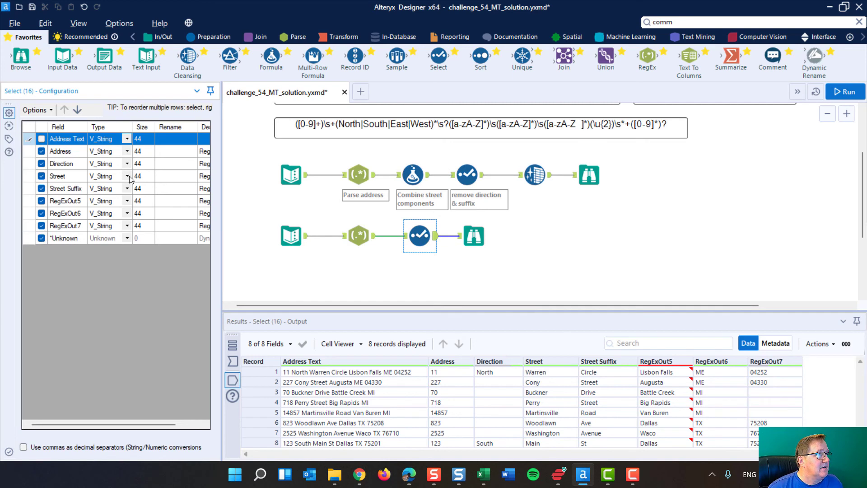
# Step: Rename the RegExOut5 output column of the second stream's RegEx tool to City
pyautogui.click(355, 234)
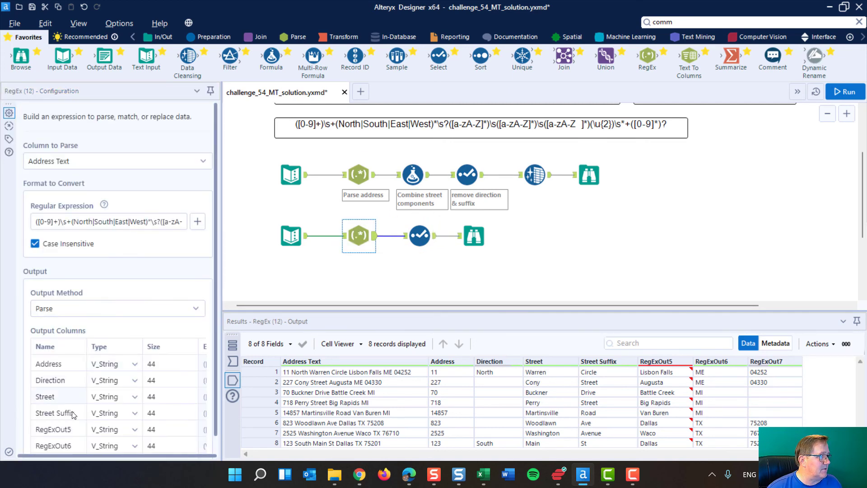
pyautogui.scroll(-1, 66, 409)
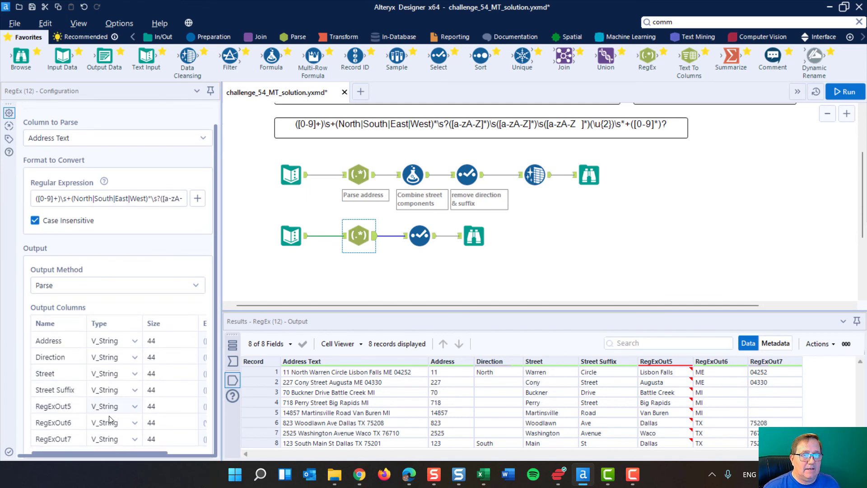
pyautogui.click(53, 409)
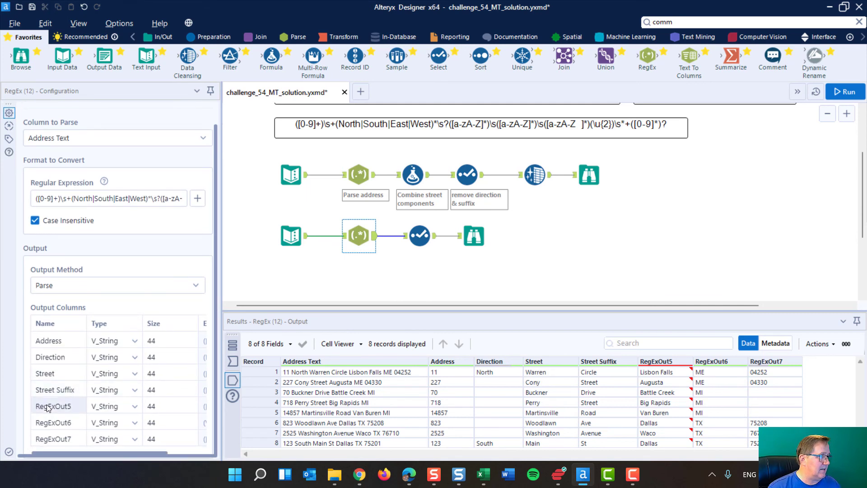
pyautogui.press('BackSpace')
pyautogui.press('BackSpace')
pyautogui.press('BackSpace')
pyautogui.press('BackSpace')
pyautogui.press('BackSpace')
pyautogui.press('BackSpace')
pyautogui.press('BackSpace')
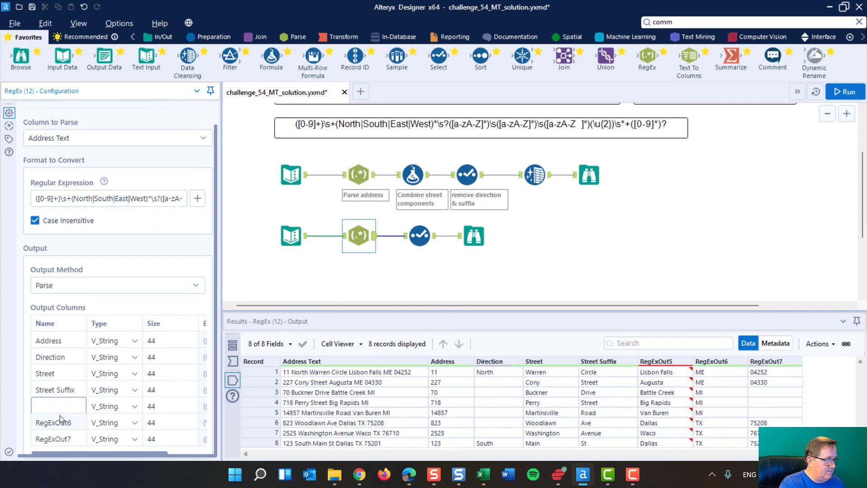
pyautogui.write('City')
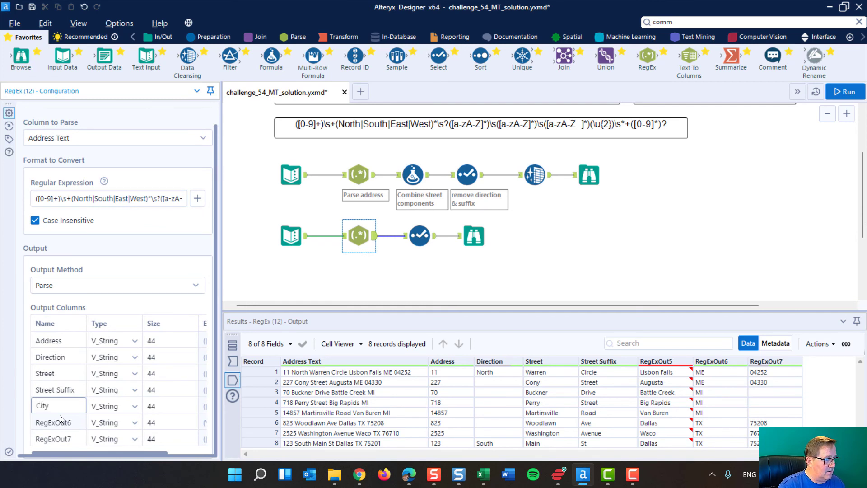
# Step: Rename the RegExOut6 output column of the second stream's RegEx tool to State
pyautogui.click(66, 423)
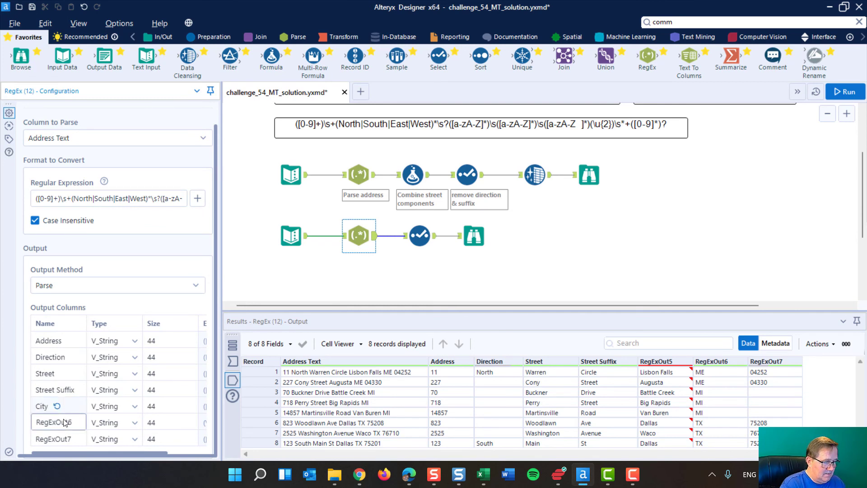
pyautogui.press('BackSpace')
pyautogui.press('BackSpace')
pyautogui.press('BackSpace')
pyautogui.press('BackSpace')
pyautogui.press('BackSpace')
pyautogui.press('BackSpace')
pyautogui.press('BackSpace')
pyautogui.press('BackSpace')
pyautogui.press('BackSpace')
pyautogui.write('Stat')
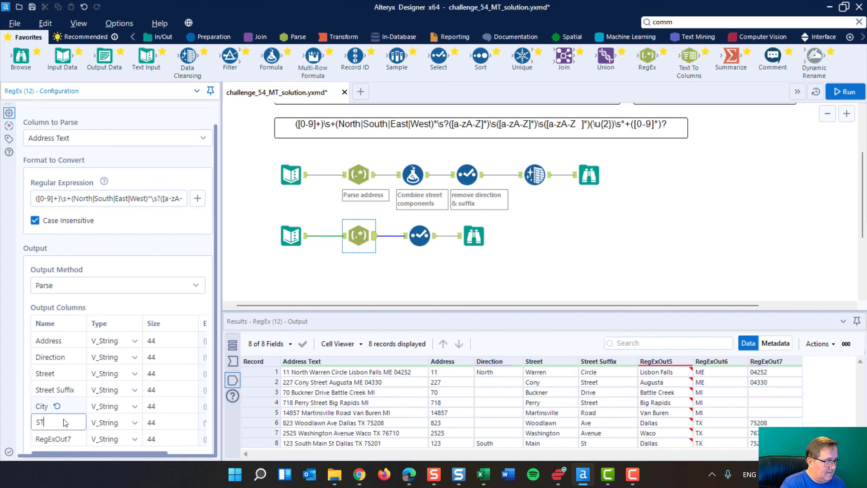
pyautogui.press('BackSpace')
pyautogui.press('BackSpace')
pyautogui.press('BackSpace')
pyautogui.write('at')
pyautogui.press('BackSpace')
pyautogui.press('BackSpace')
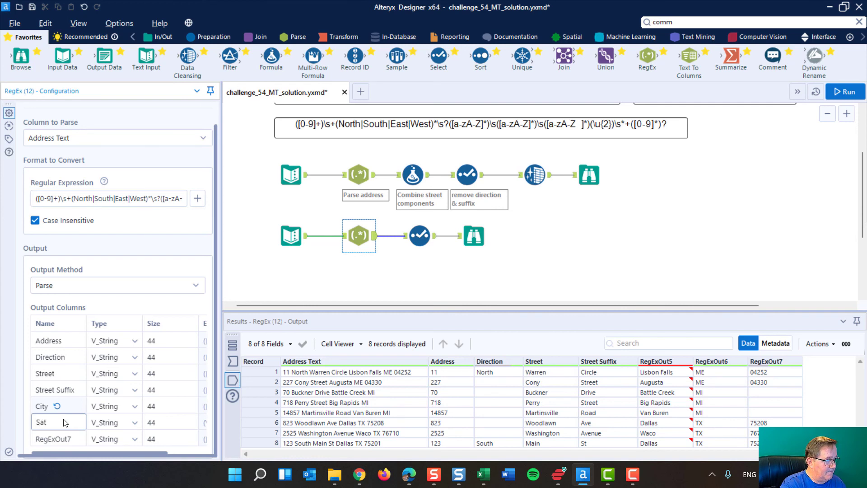
pyautogui.write('tate')
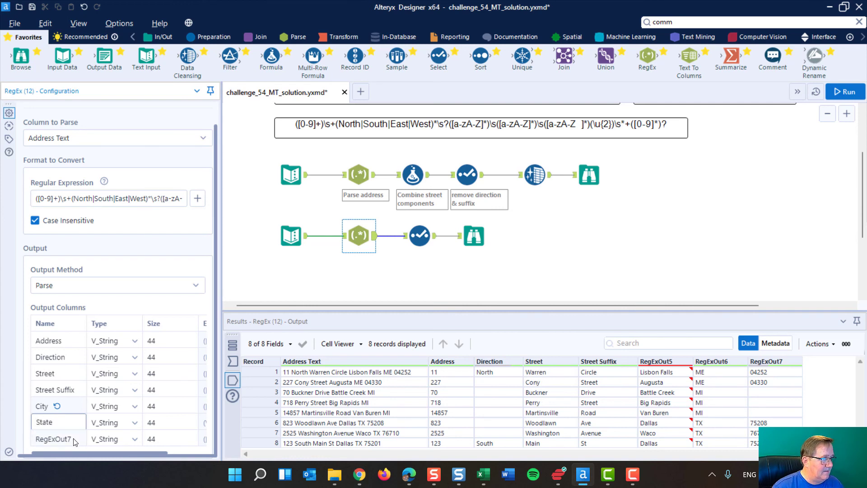
# Step: Rename the RegExOut7 output column of the second stream's RegEx tool to Zip
pyautogui.doubleClick(74, 437)
pyautogui.moveTo(75, 438); pyautogui.dragTo(1, 443)
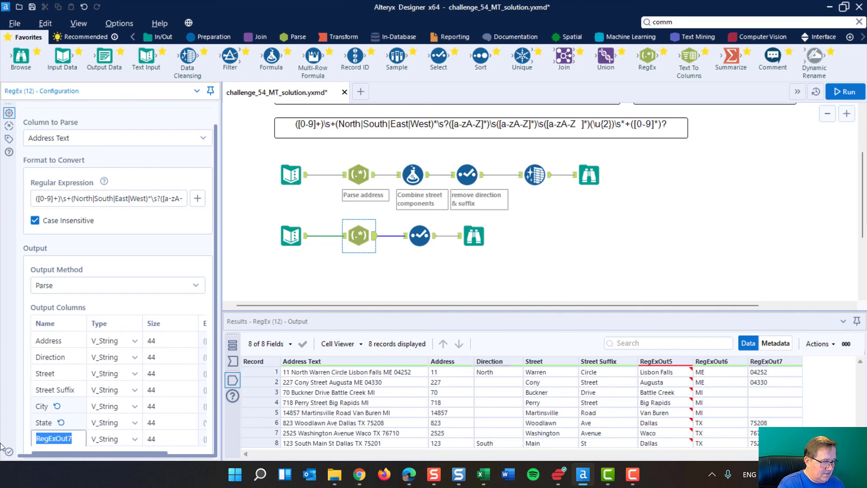
pyautogui.write('Zip')
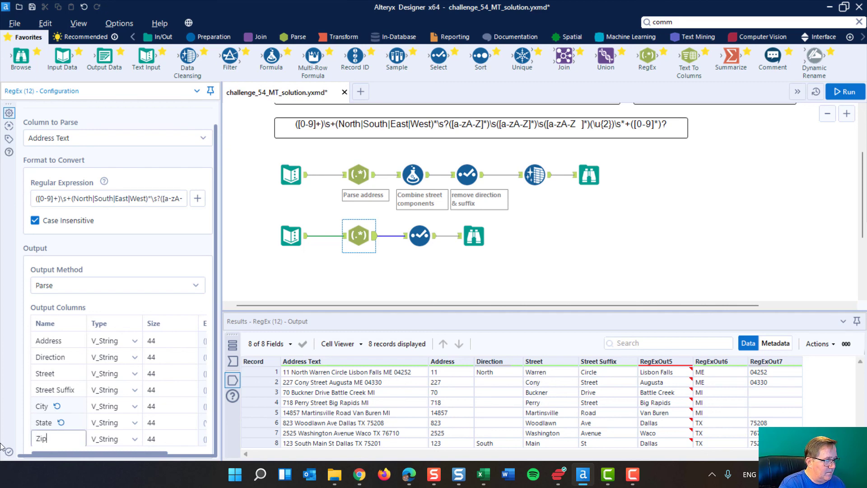
pyautogui.click(597, 244)
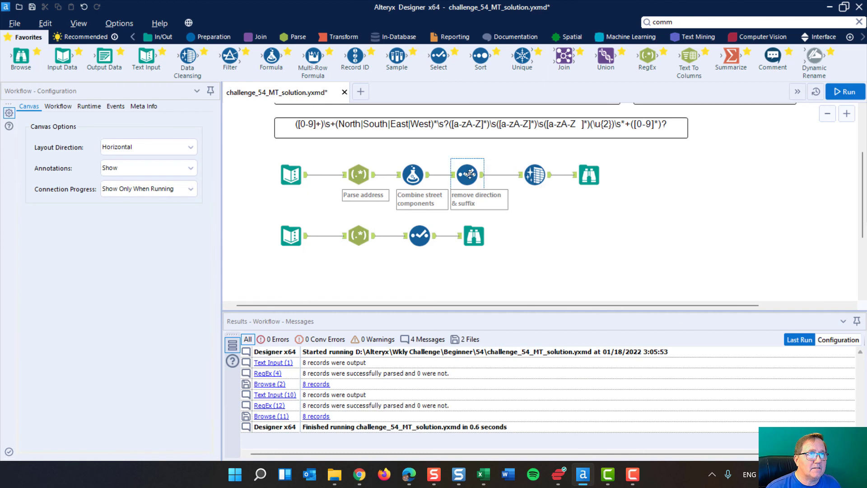
# Step: Run the workflow and review the first stream's Select and street-combining Formula outputs and the parsed fields in the second stream's Browse tool
pyautogui.click(470, 174)
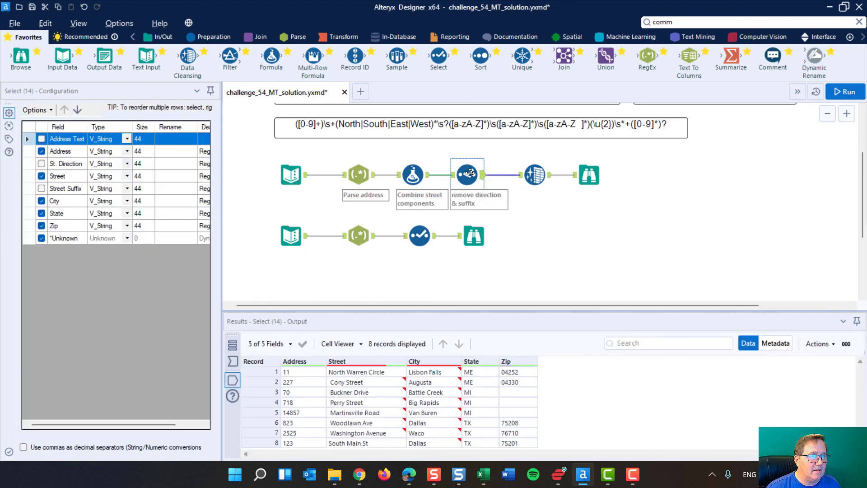
pyautogui.click(842, 91)
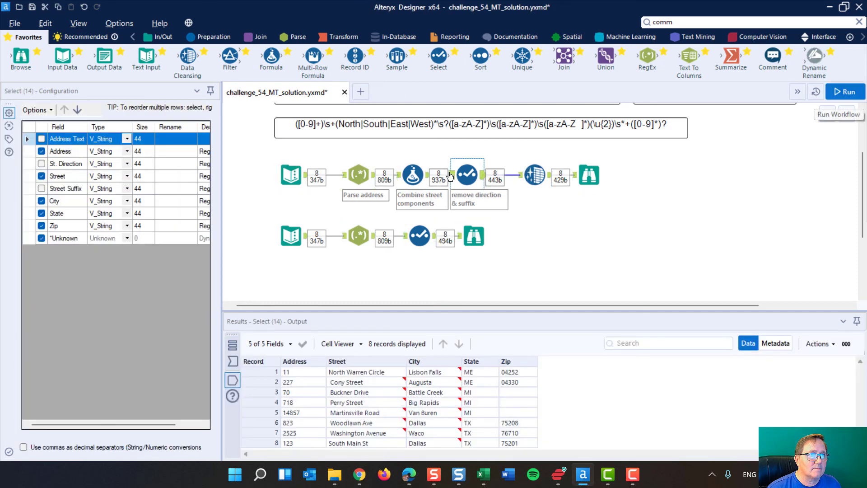
pyautogui.click(412, 172)
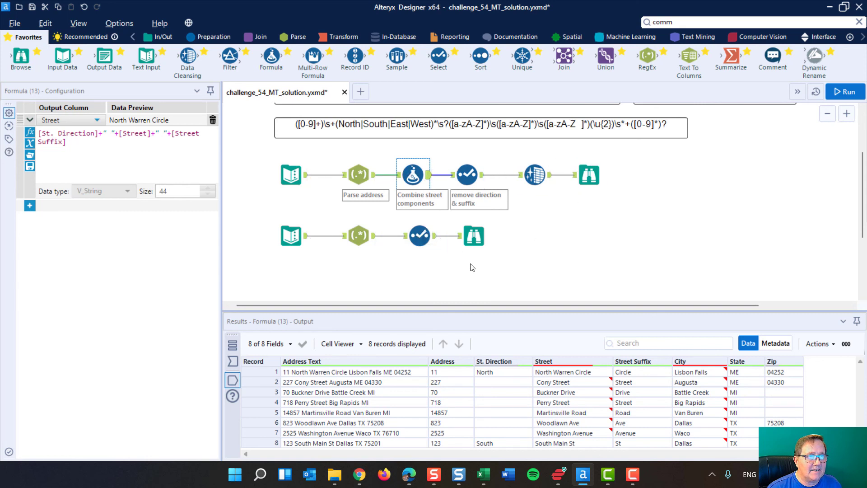
pyautogui.click(628, 372)
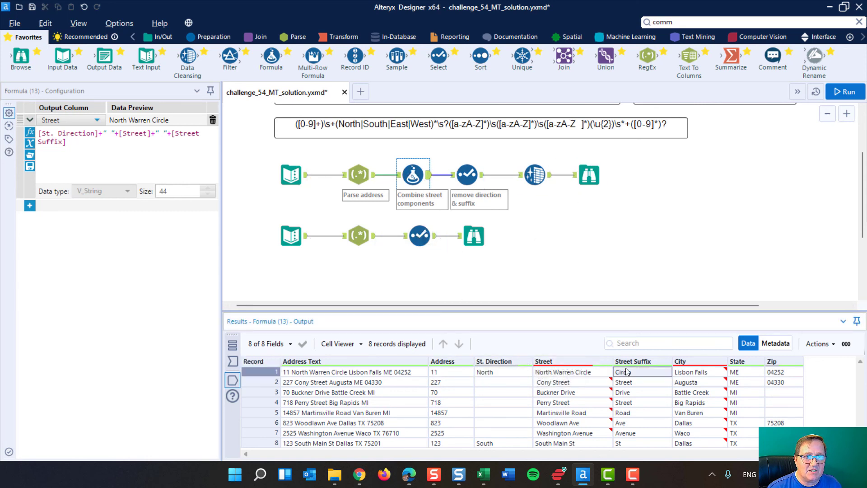
pyautogui.click(477, 234)
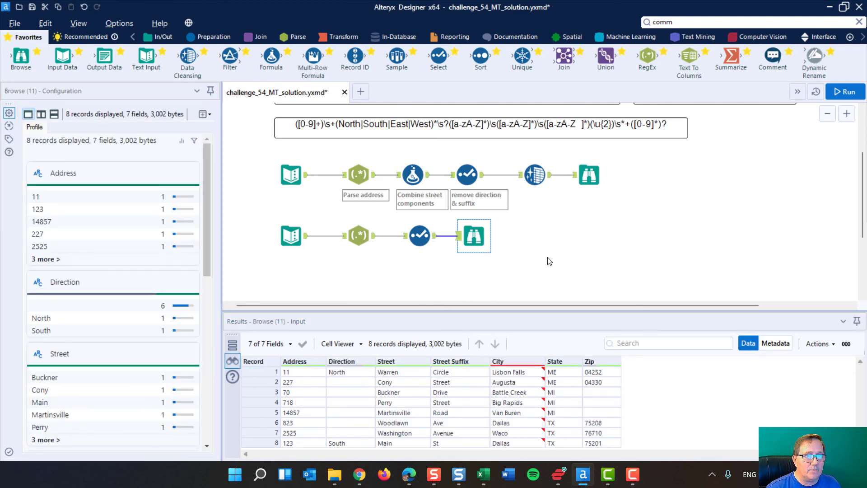
pyautogui.scroll(2, 653, 235)
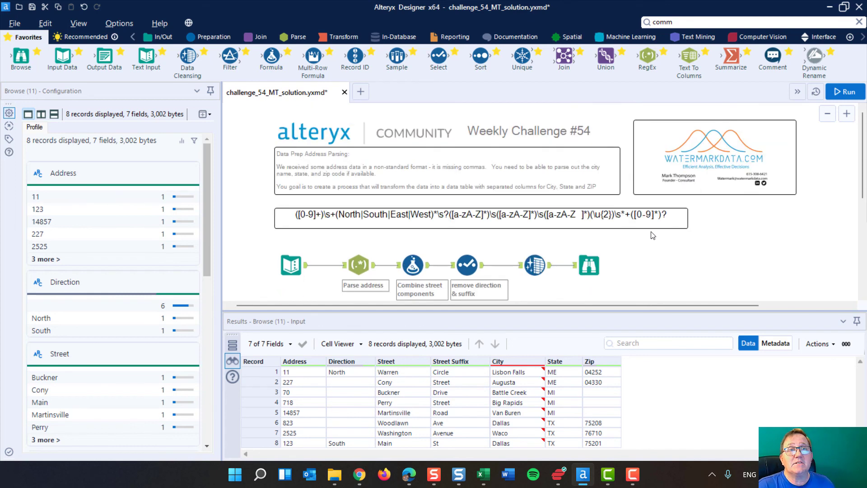